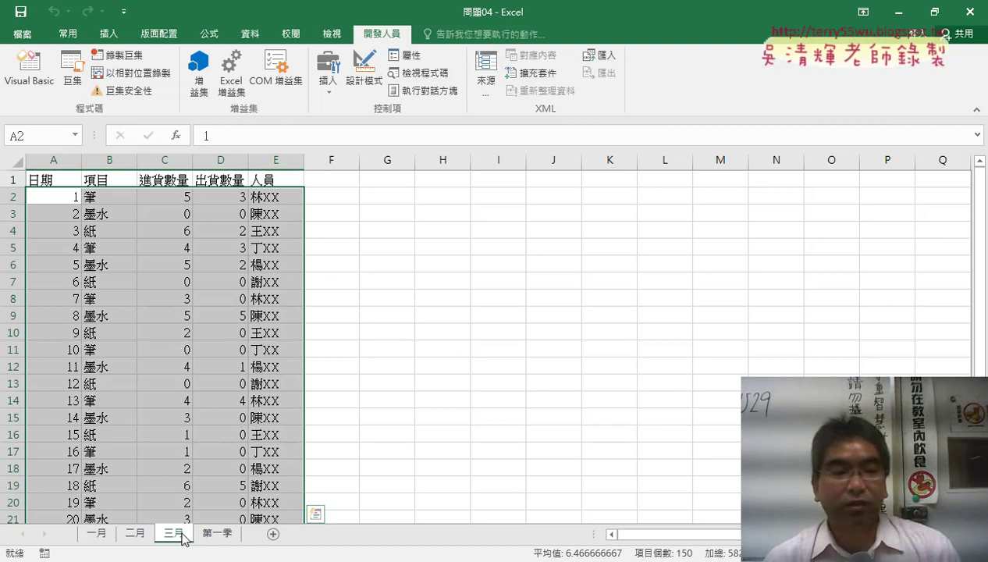
# Step: Go to the 第一季 sheet, which only has headers 日期, 項目, 進貨數量, 出貨數量, 人員
pyautogui.click(213, 538)
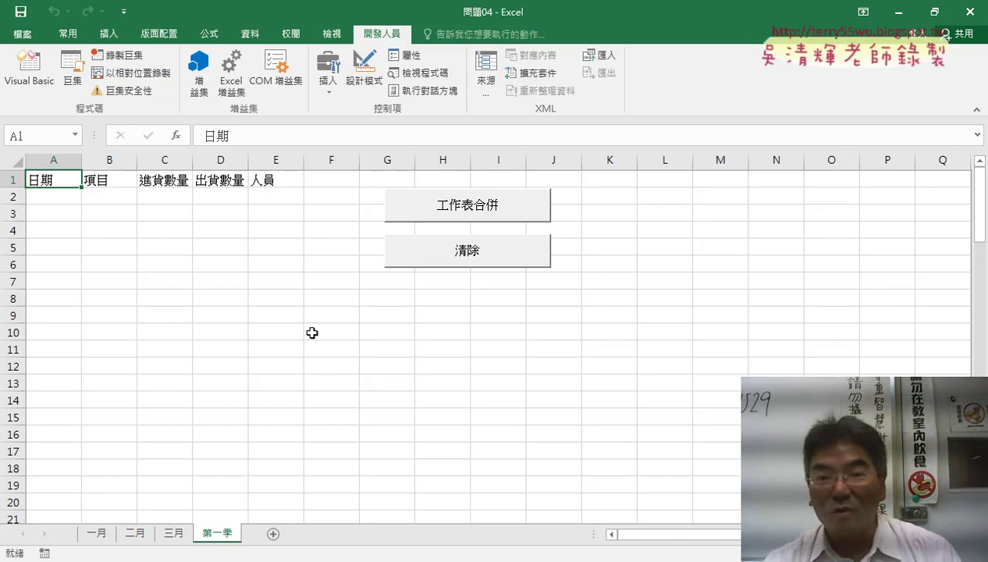
pyautogui.click(485, 214)
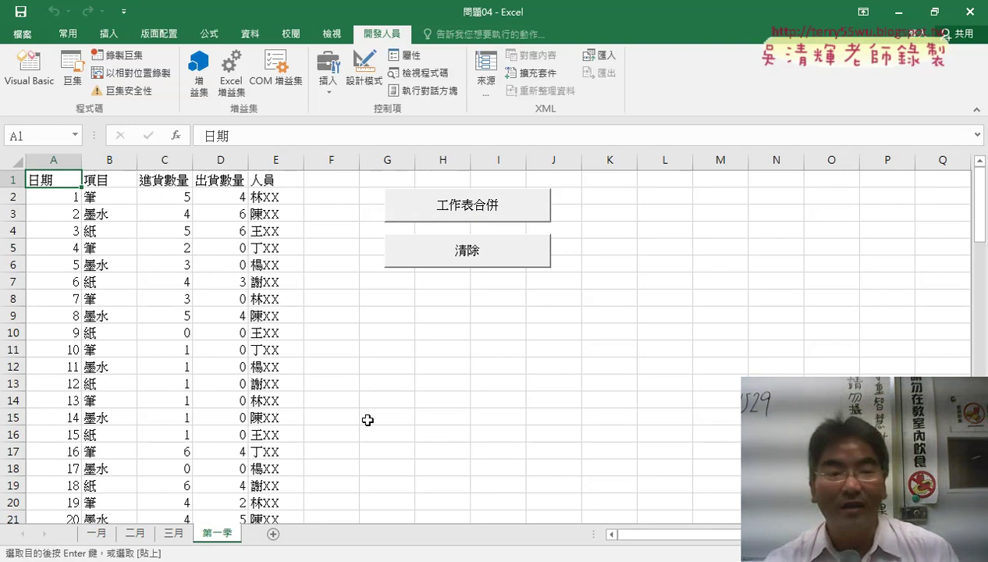
pyautogui.scroll(-1, 367, 420)
pyautogui.scroll(-7, 370, 406)
pyautogui.scroll(-6, 374, 370)
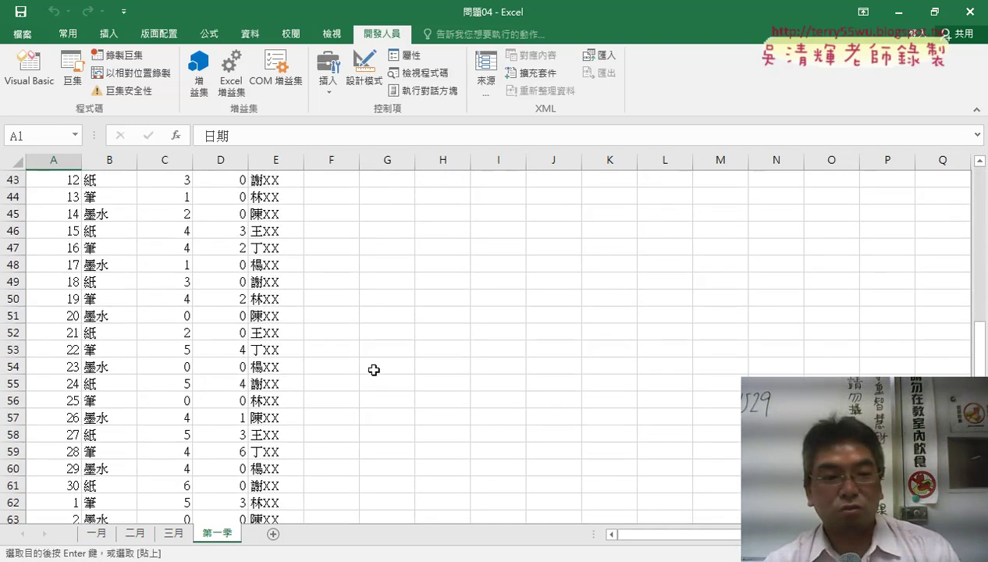
pyautogui.scroll(-8, 374, 370)
pyautogui.scroll(-6, 373, 370)
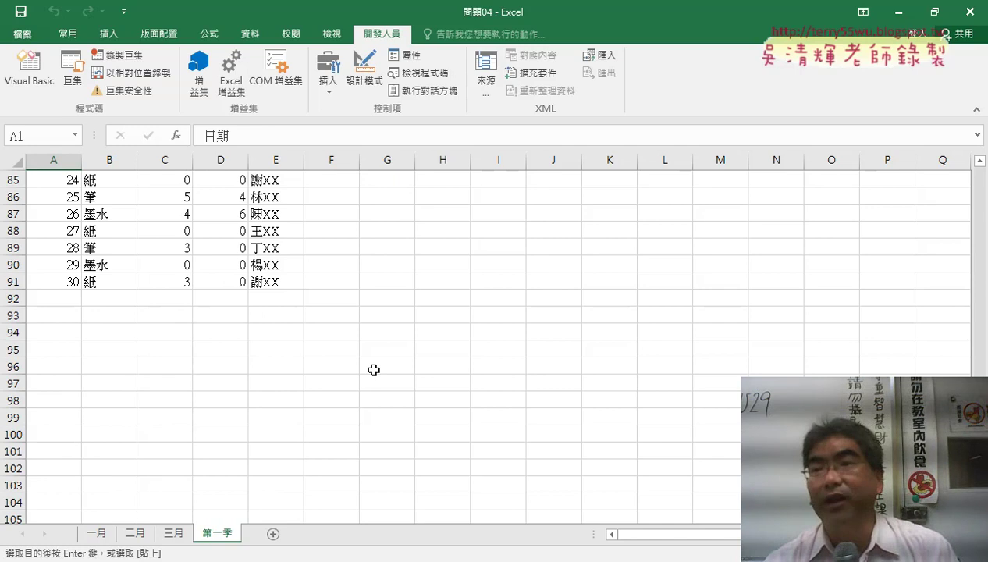
pyautogui.scroll(2, 374, 370)
pyautogui.scroll(7, 374, 370)
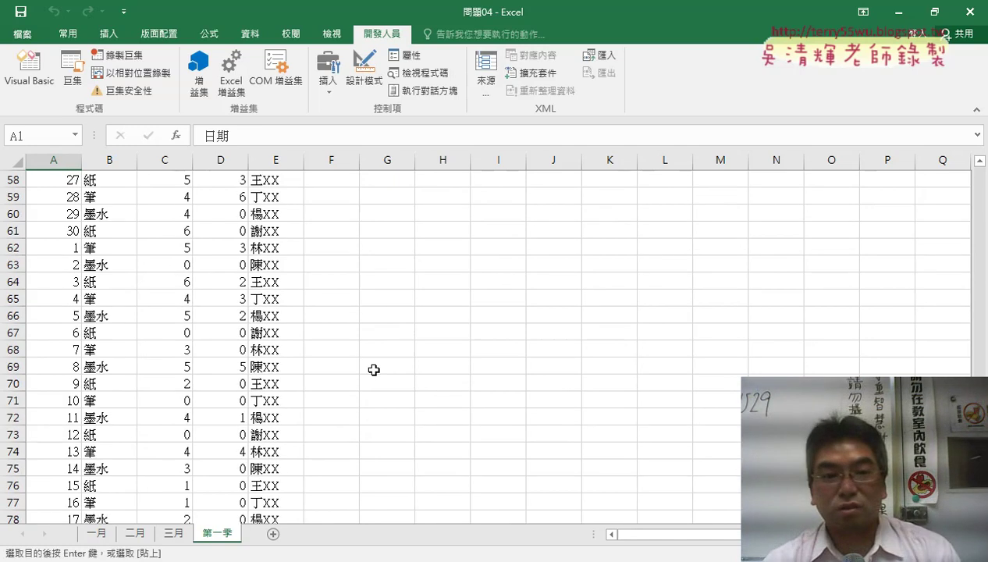
pyautogui.scroll(7, 374, 370)
pyautogui.scroll(6, 374, 370)
pyautogui.scroll(6, 374, 370)
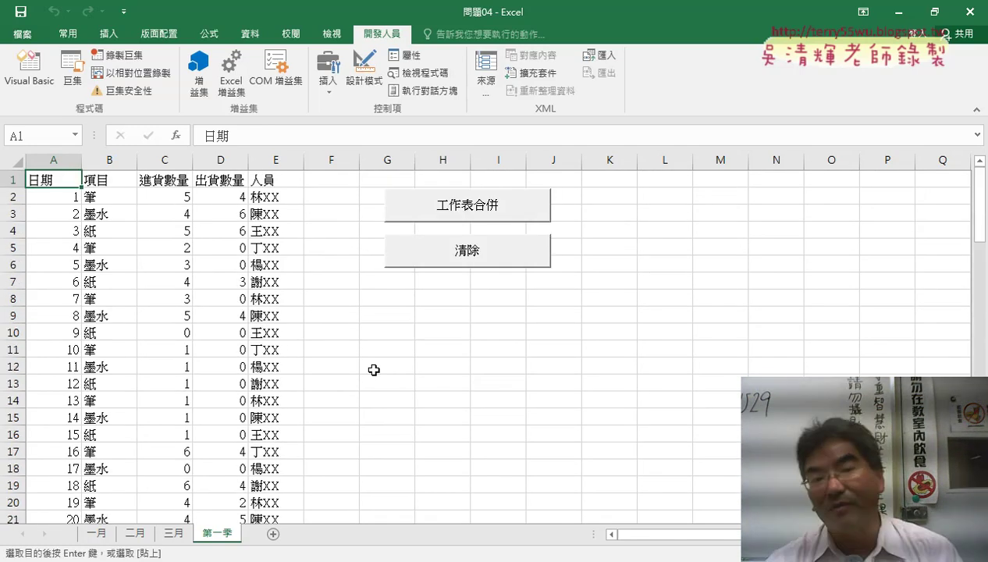
pyautogui.click(480, 264)
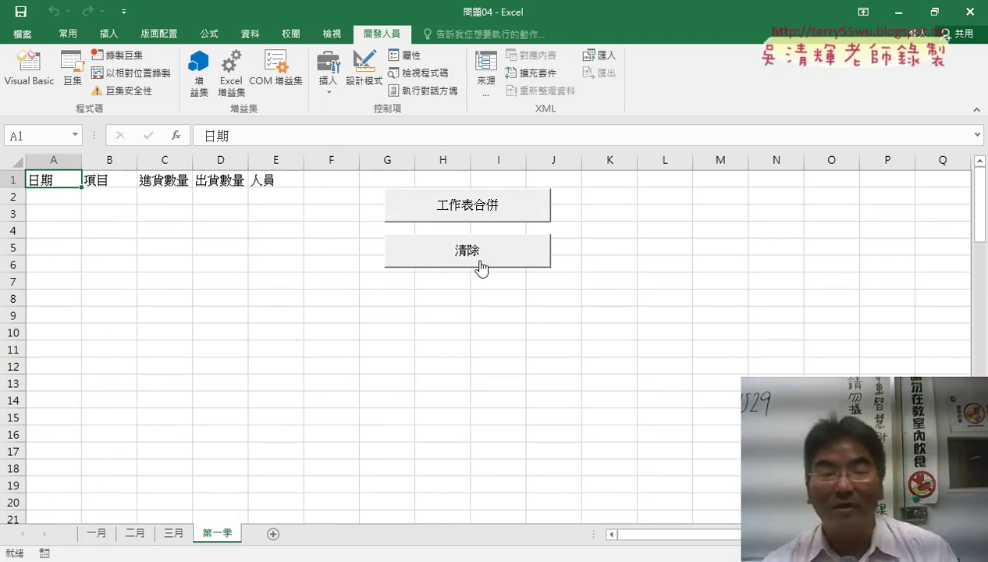
# Step: On the 一月 sheet, select the data from A2 to the last row with Ctrl+Shift+arrows
pyautogui.click(97, 534)
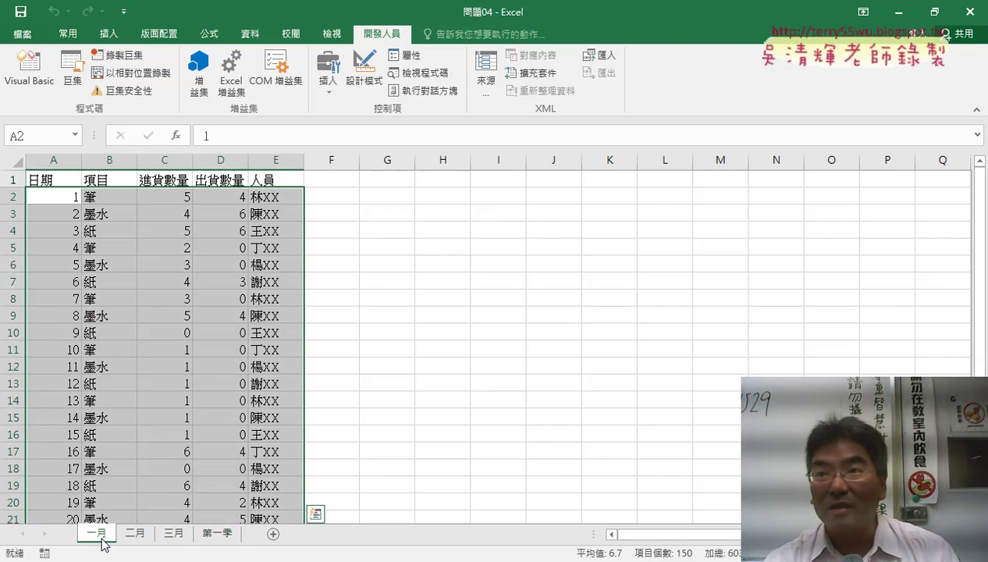
pyautogui.click(366, 386)
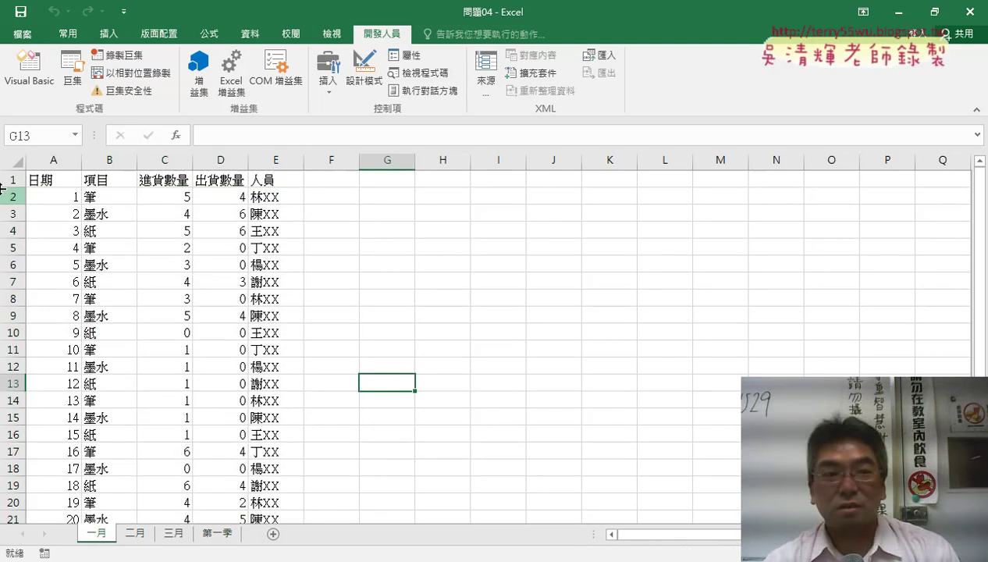
pyautogui.click(55, 198)
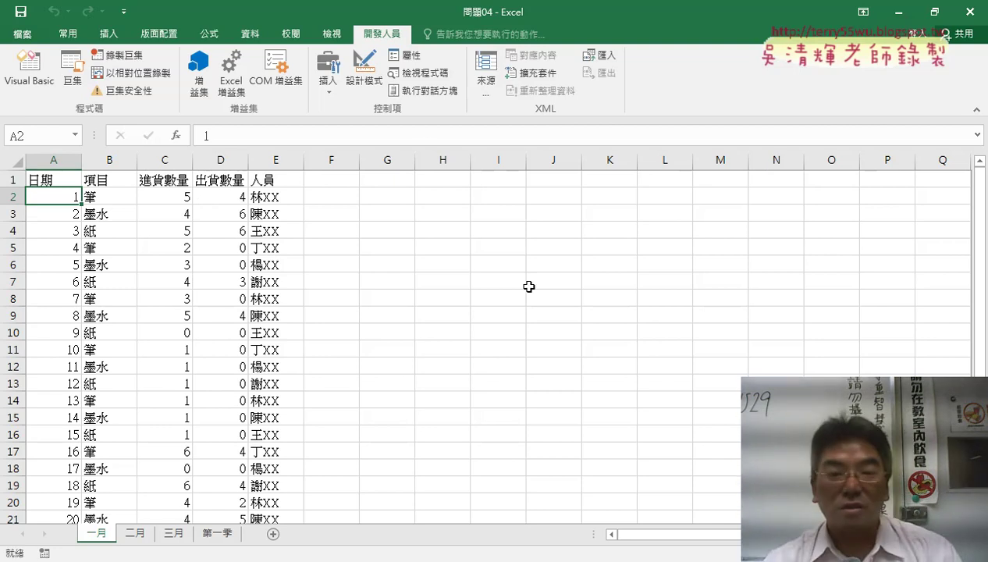
pyautogui.click(521, 349)
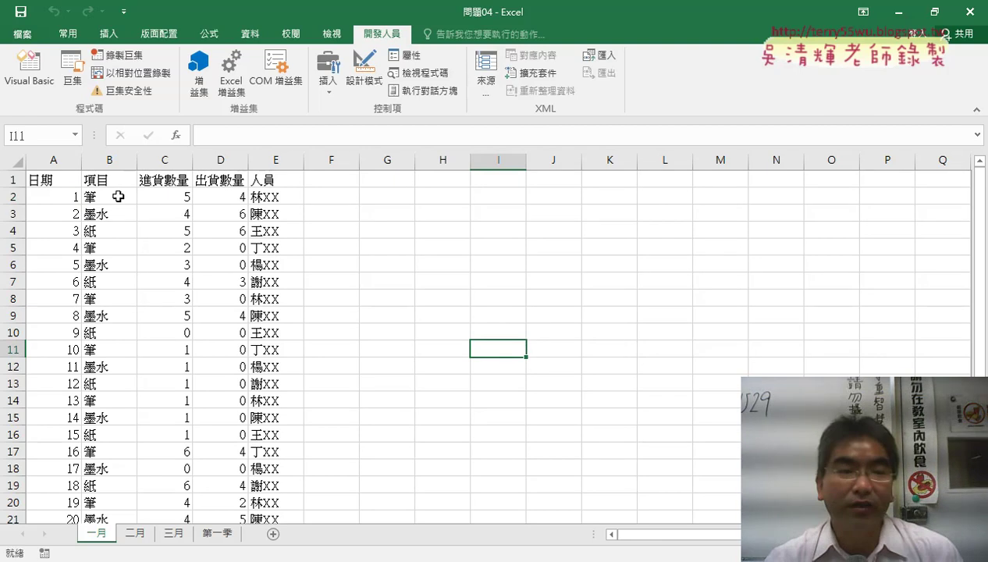
pyautogui.click(61, 200)
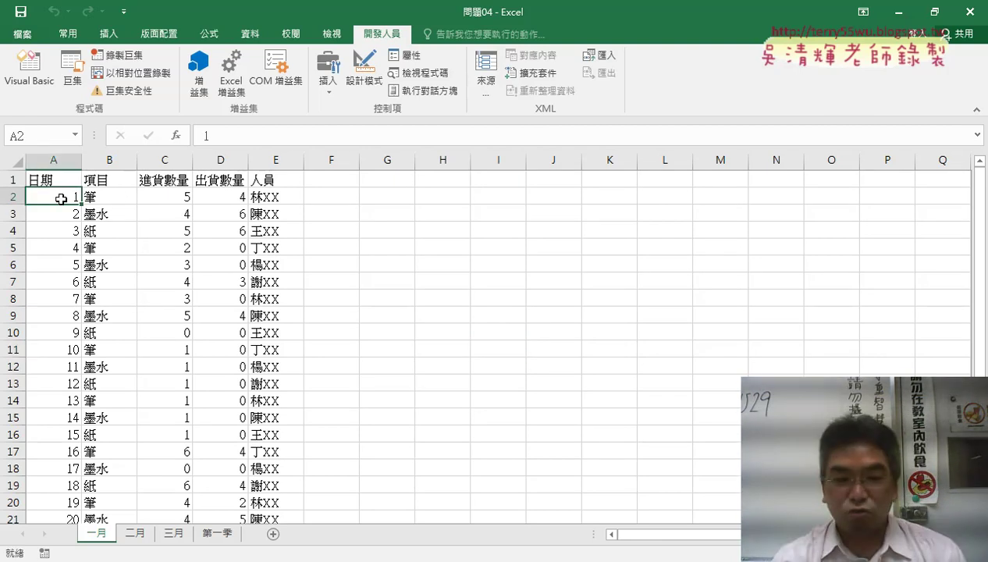
pyautogui.hotkey('ctrl', 'shift', 'Right')
pyautogui.hotkey('ctrl', 'shift', 'Down')
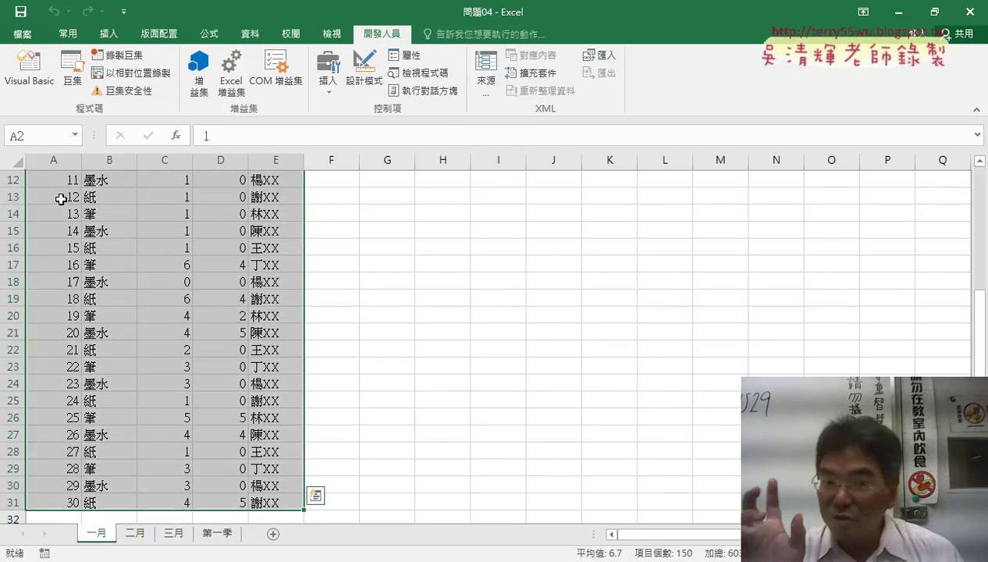
# Step: Practise selecting A2:E17 by dragging, then reselect the first data row A2:E2
pyautogui.scroll(4, 401, 287)
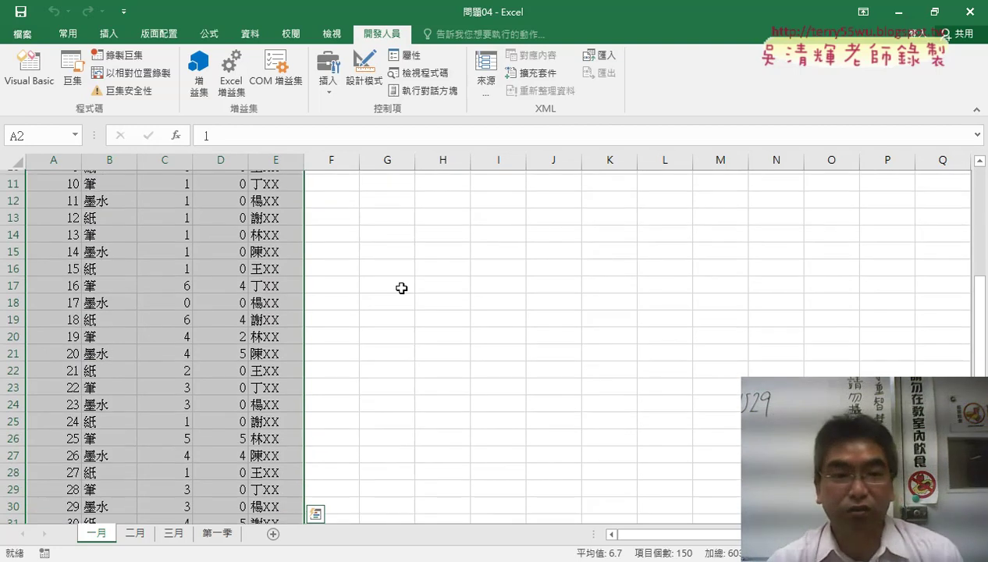
pyautogui.click(167, 241)
pyautogui.moveTo(55, 201)
pyautogui.mouseDown()
pyautogui.moveTo(185, 335)
pyautogui.moveTo(256, 459)
pyautogui.mouseUp()
pyautogui.click(402, 371)
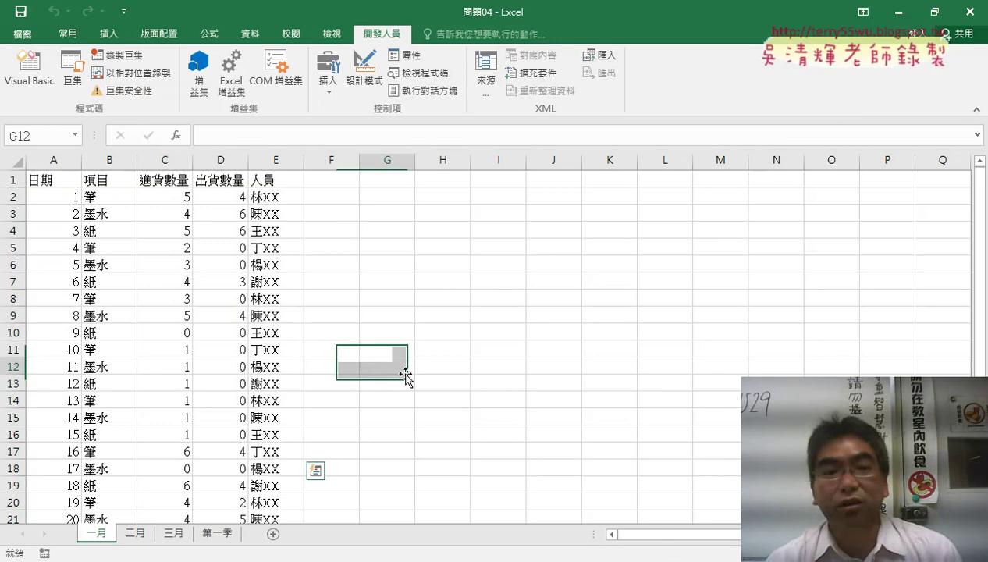
pyautogui.scroll(-3, 123, 367)
pyautogui.scroll(-2, 122, 367)
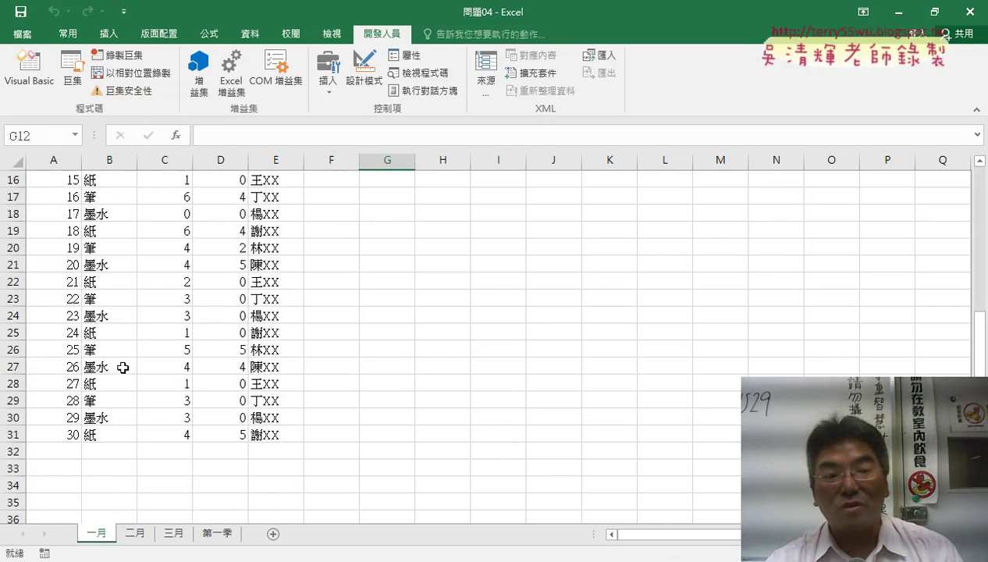
pyautogui.scroll(-1, 122, 367)
pyautogui.scroll(4, 123, 368)
pyautogui.scroll(2, 122, 359)
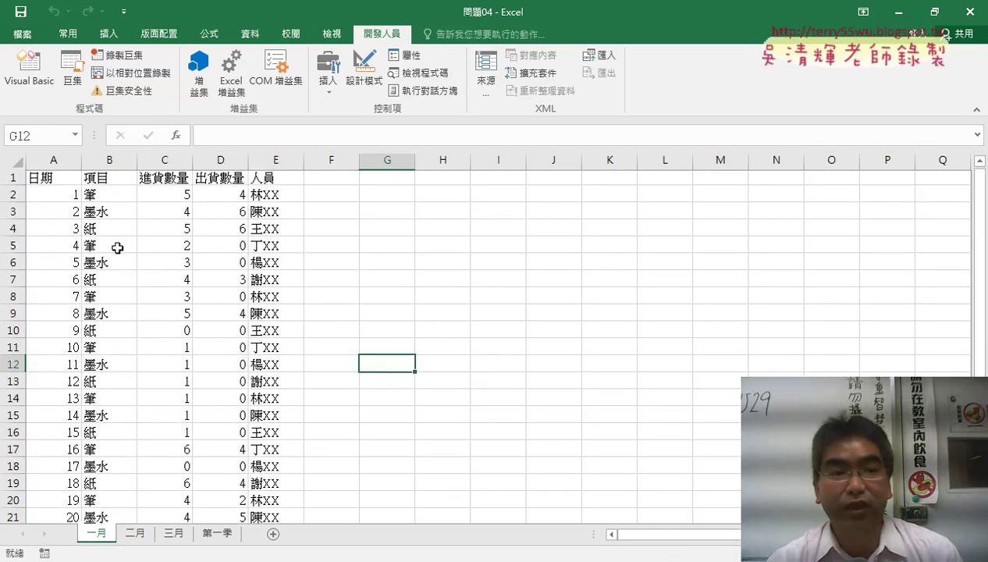
pyautogui.click(69, 197)
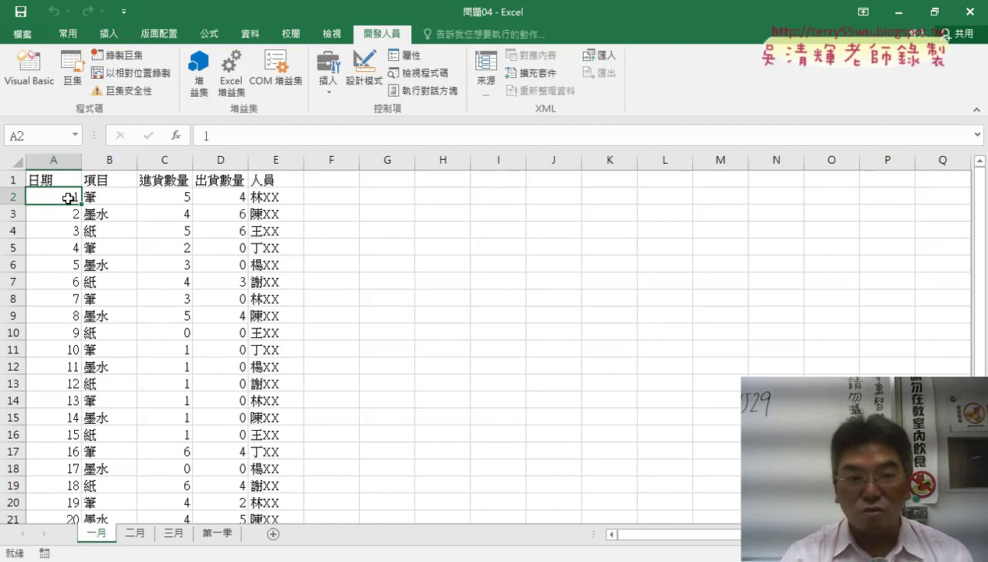
pyautogui.hotkey('ctrl', 'shift', 'Right')
# Step: Extend the selection down so it covers 一月's data A2:E31
pyautogui.hotkey('ctrl', 'shift', 'Down')
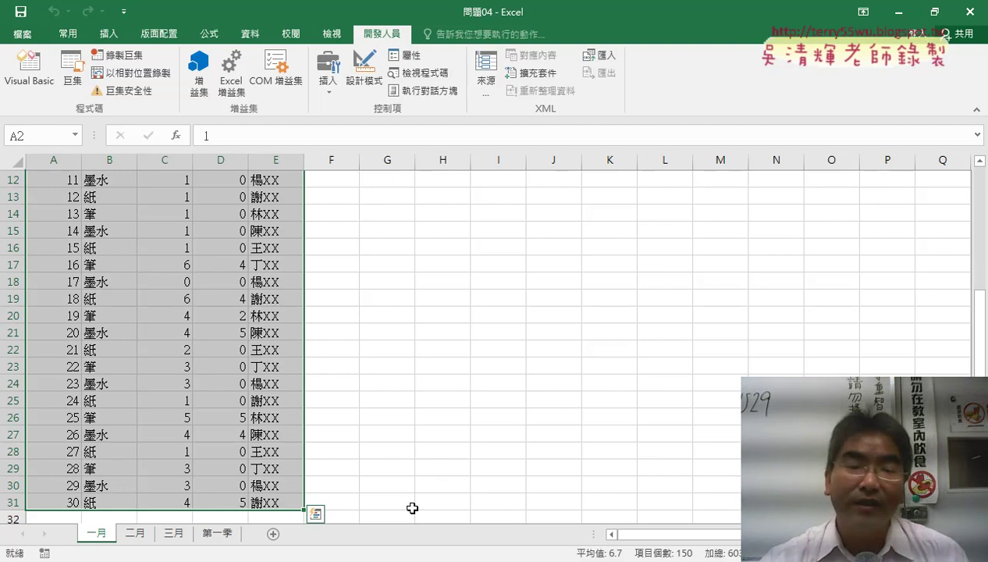
pyautogui.scroll(4, 464, 481)
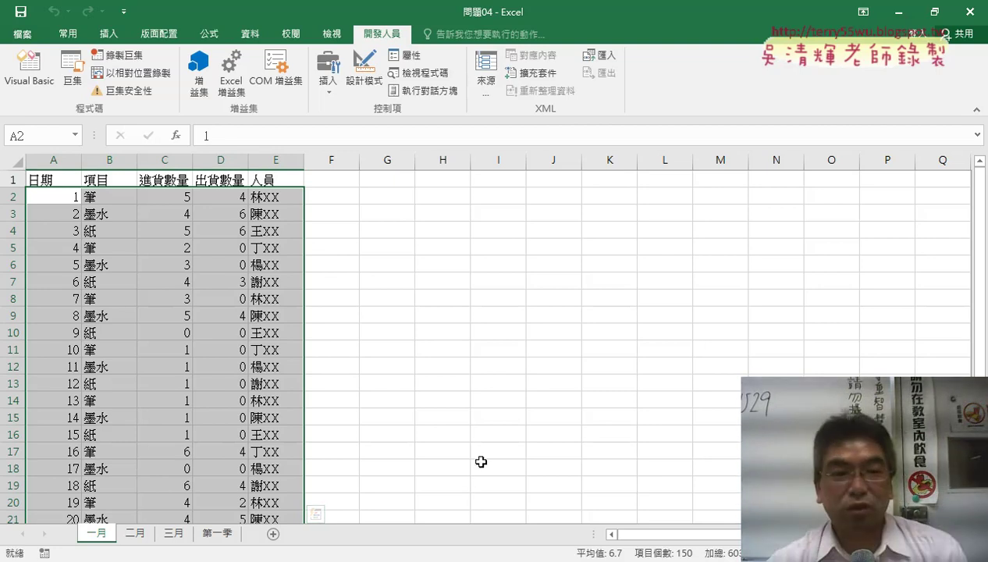
# Step: Select 一月's data range A2:E31 and copy it
pyautogui.click(62, 199)
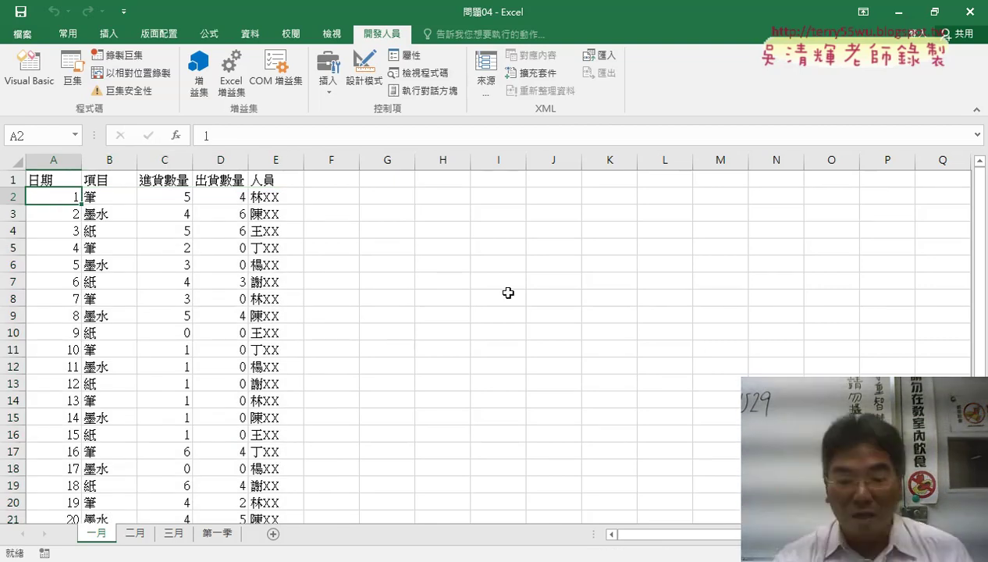
pyautogui.hotkey('ctrl', 'shift', 'Right')
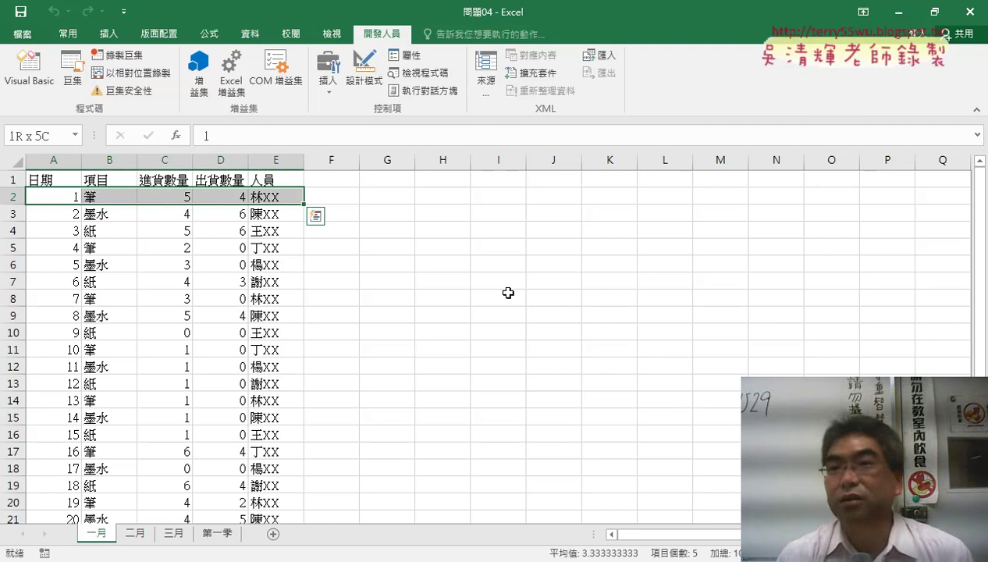
pyautogui.hotkey('ctrl', 'shift', 'Down')
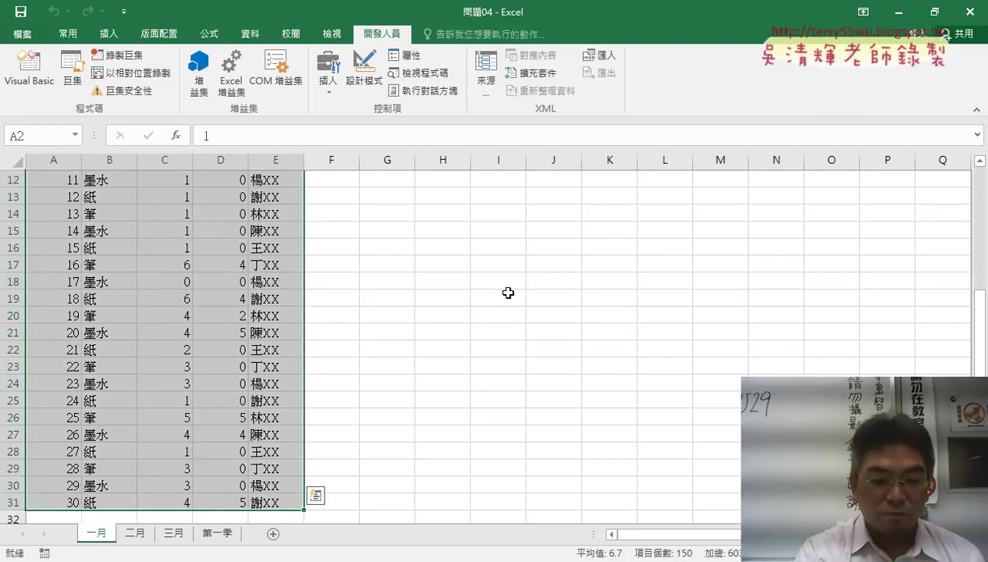
pyautogui.hotkey('ctrl', 'c')
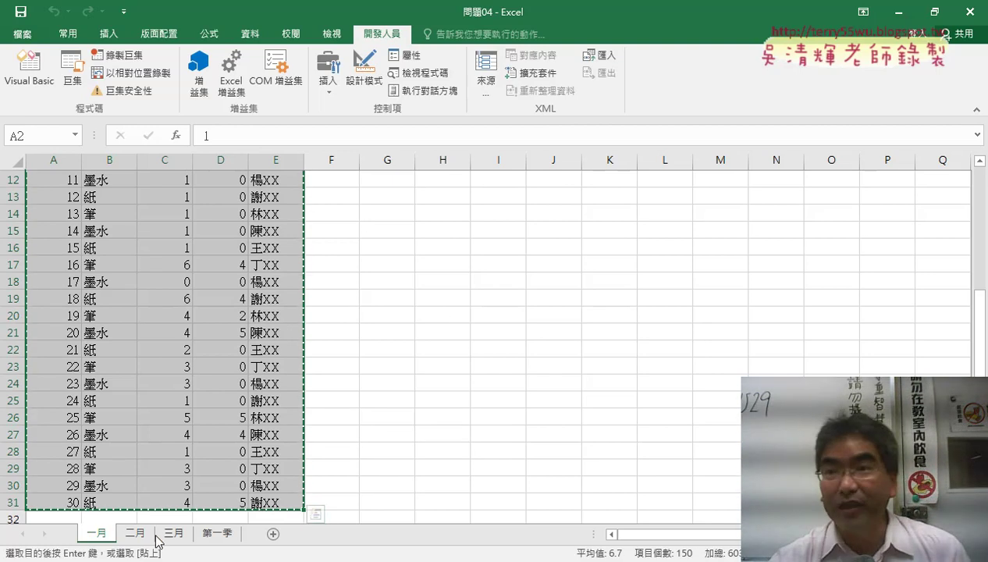
# Step: Paste the copied 一月 rows into 第一季 at A2 and confirm they end at row 31
pyautogui.click(220, 535)
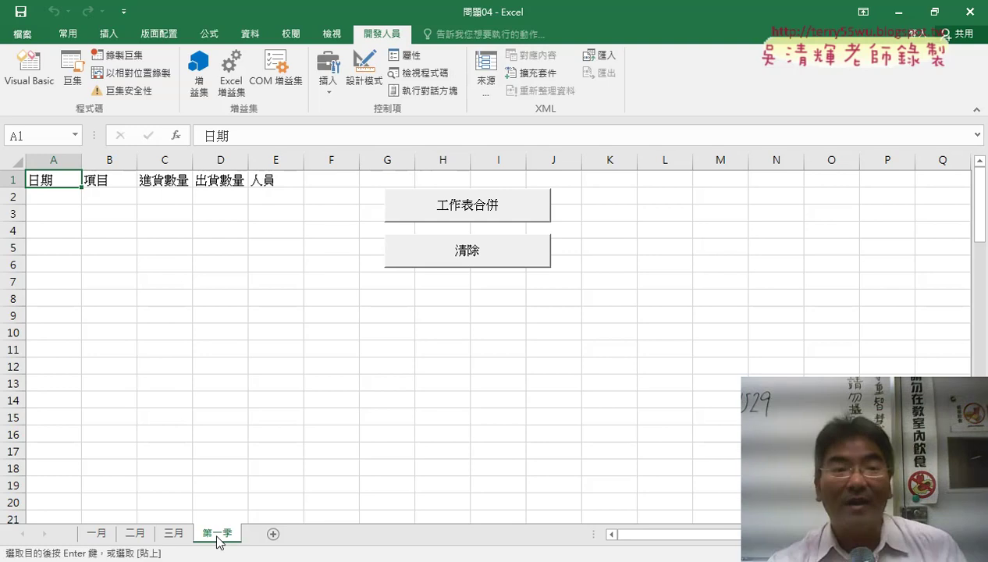
pyautogui.click(68, 199)
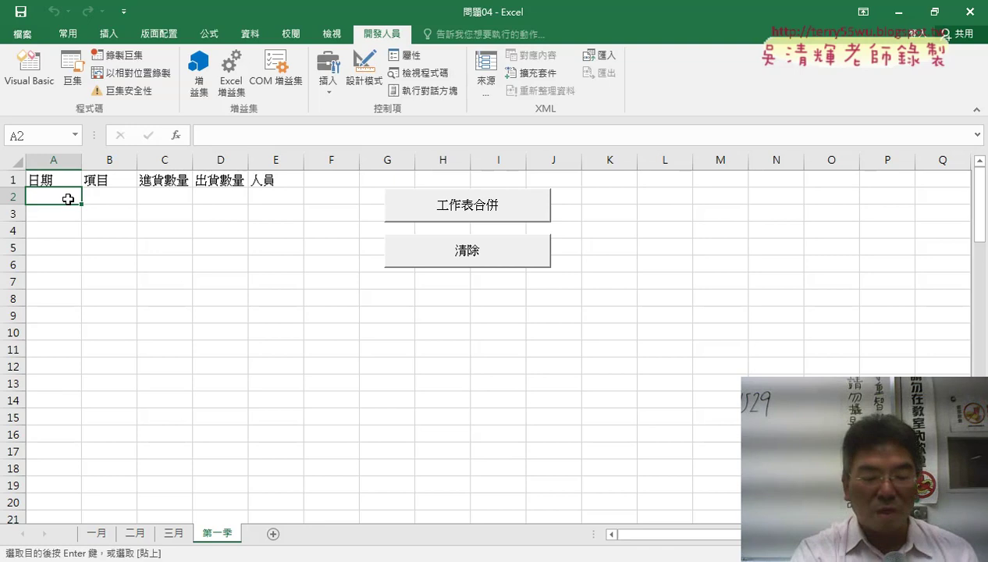
pyautogui.hotkey('ctrl', 'v')
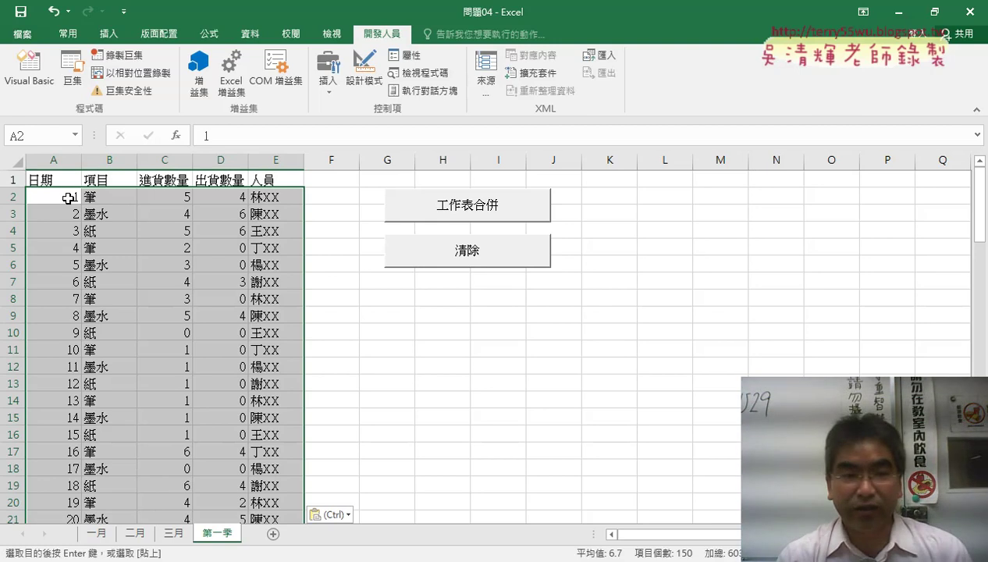
pyautogui.hotkey('ctrl', 'Down')
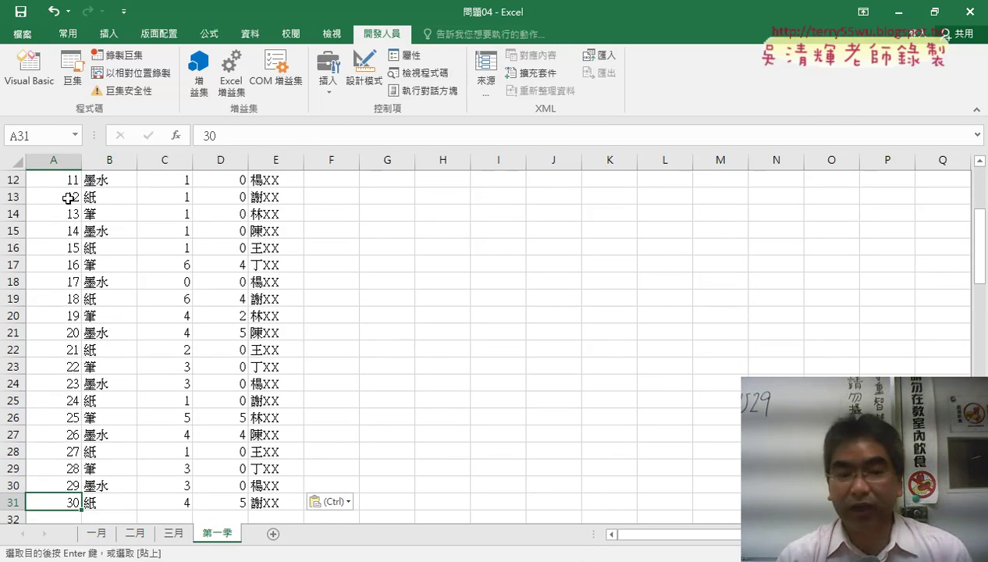
pyautogui.press('Down')
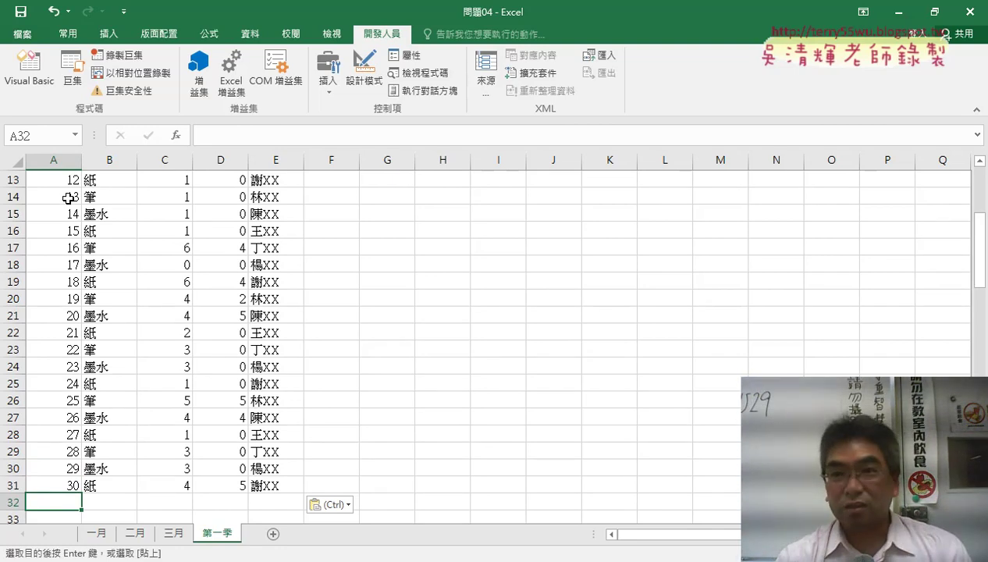
# Step: Dismiss the paste options and switch to the Google Drive folder in the browser
pyautogui.press('ctrl')
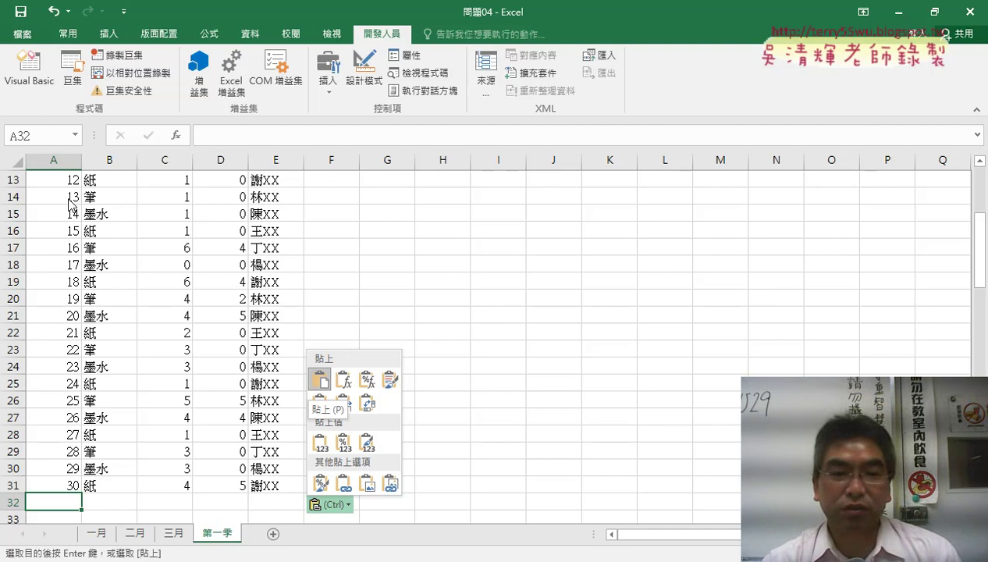
pyautogui.press('Escape')
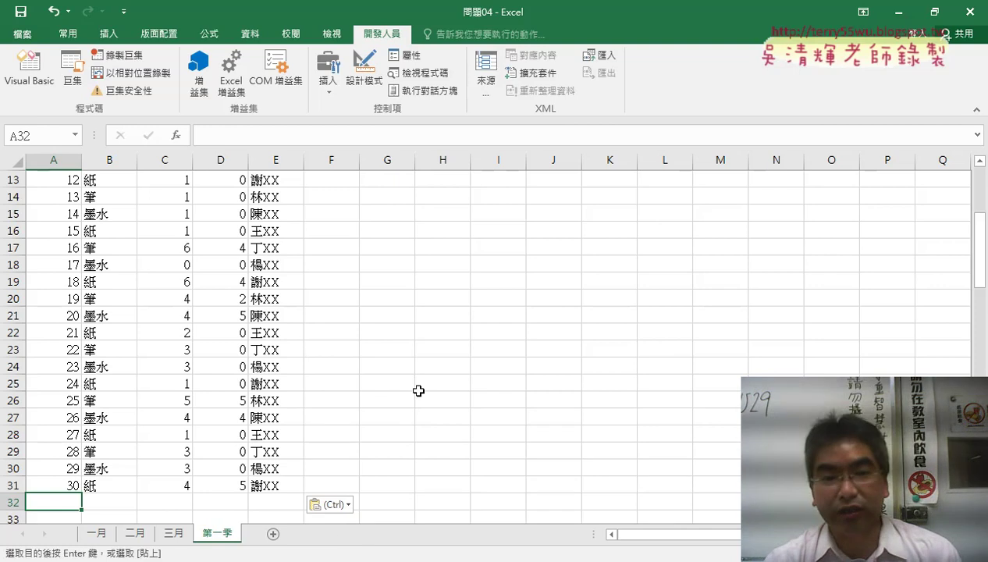
pyautogui.scroll(3, 419, 391)
pyautogui.hotkey('alt', 'Tab')
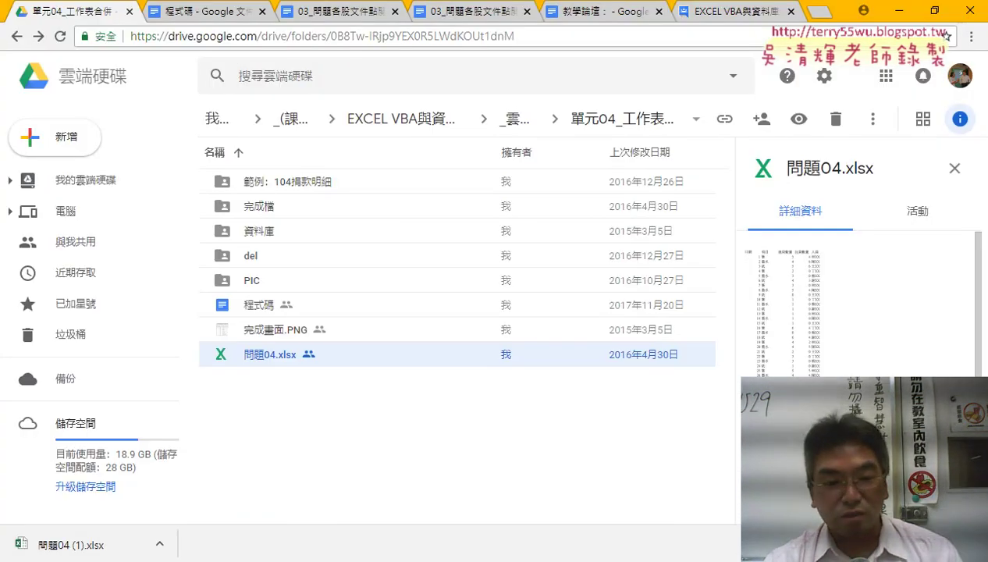
# Step: Arrange the VBA editor next to the Excel 第一季 sheet, minimizing Chrome
pyautogui.click(412, 515)
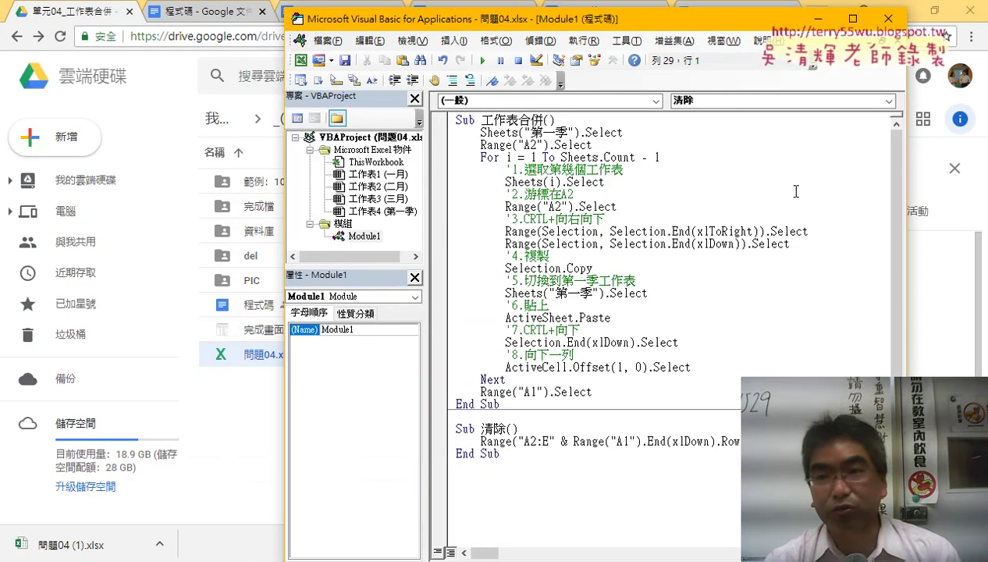
pyautogui.click(907, 11)
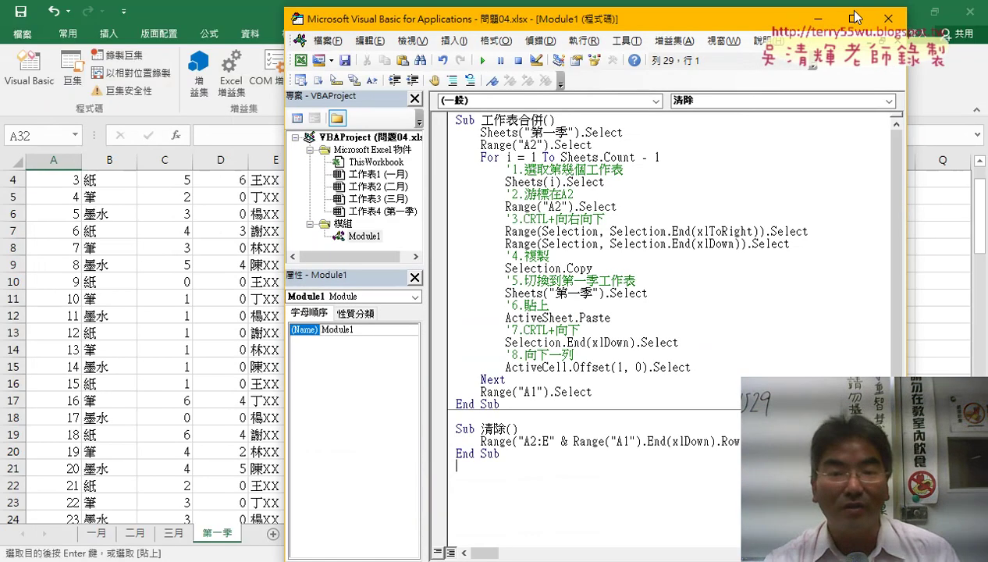
pyautogui.moveTo(559, 33); pyautogui.dragTo(649, 33)
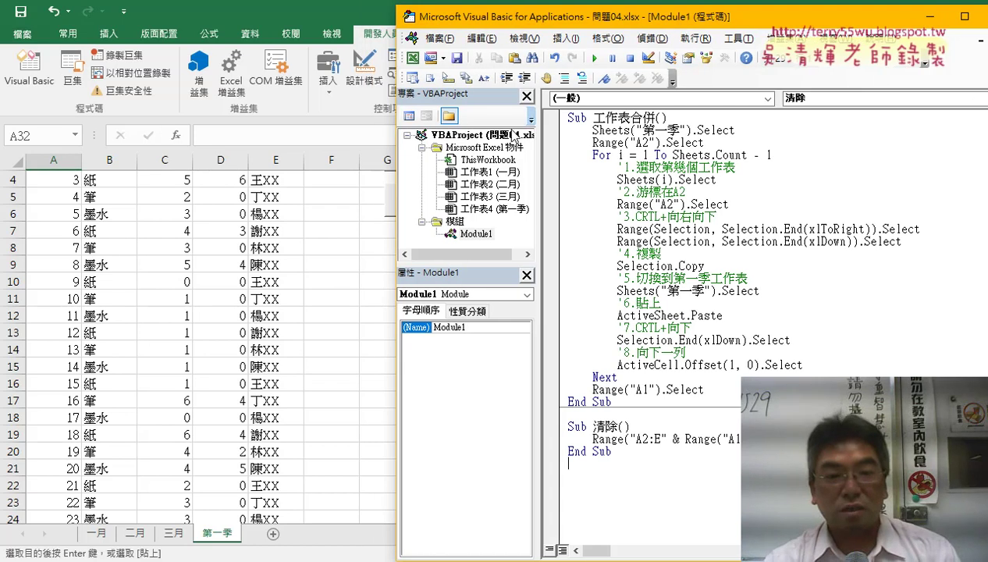
pyautogui.click(344, 379)
pyautogui.scroll(1, 367, 351)
pyautogui.scroll(1, 378, 340)
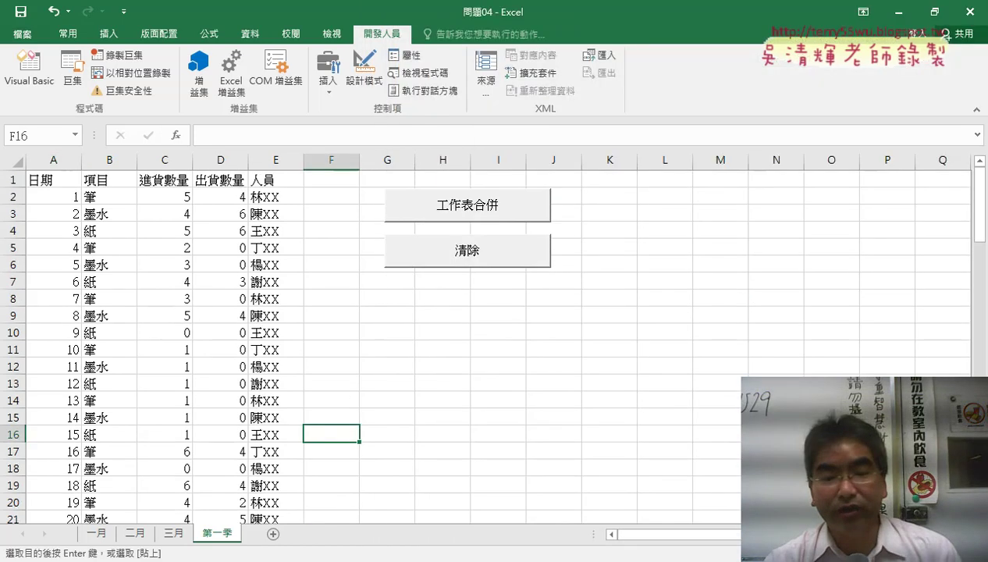
pyautogui.click(437, 508)
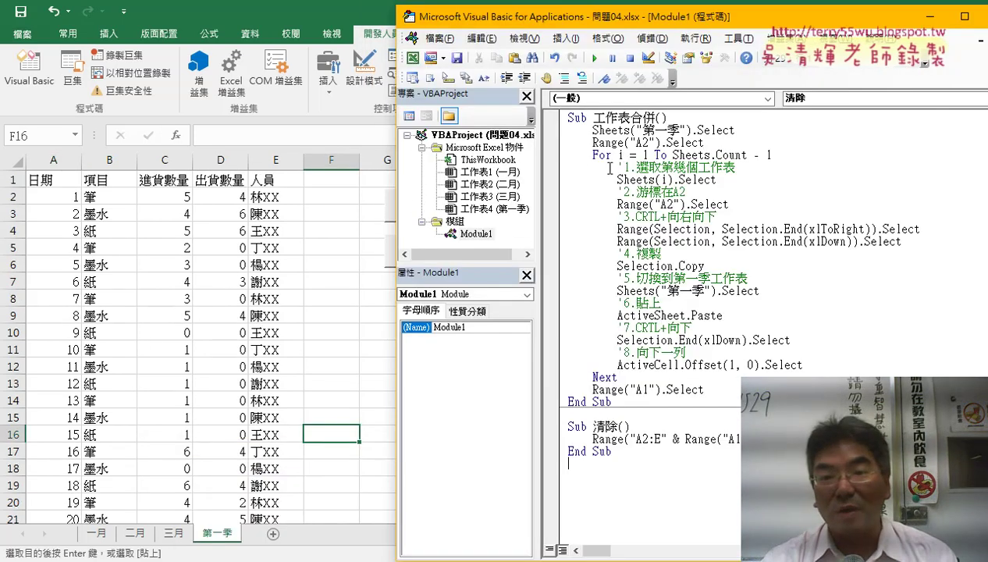
# Step: Select loop steps 1 through 7 in the 工作表合併 macro code
pyautogui.click(560, 170)
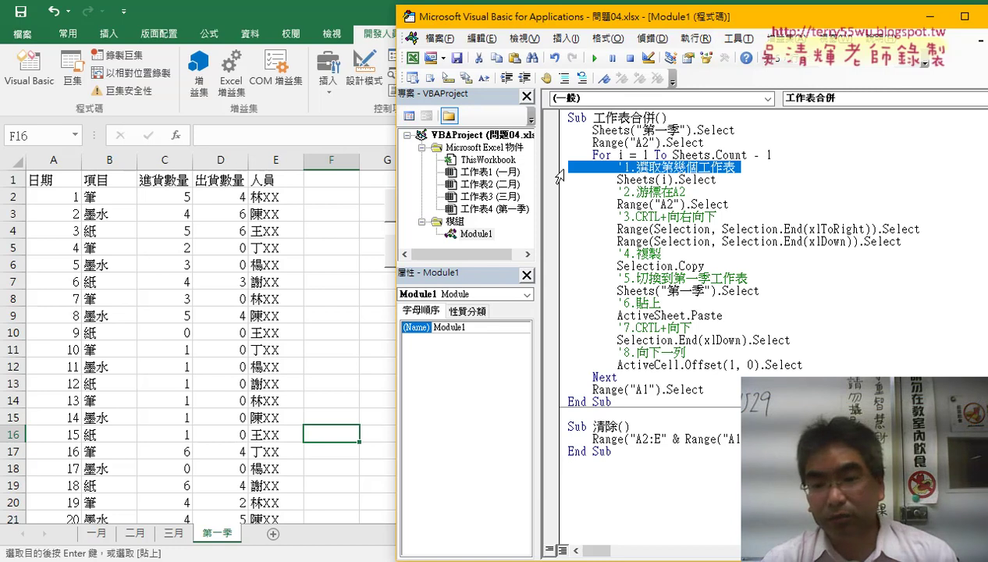
pyautogui.moveTo(561, 176); pyautogui.dragTo(578, 366)
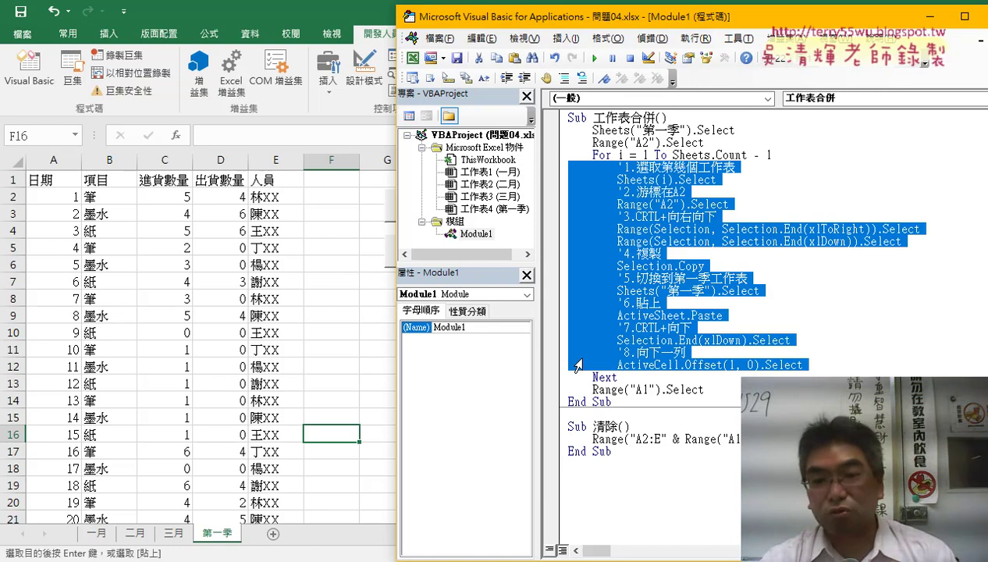
pyautogui.moveTo(578, 365); pyautogui.dragTo(576, 343)
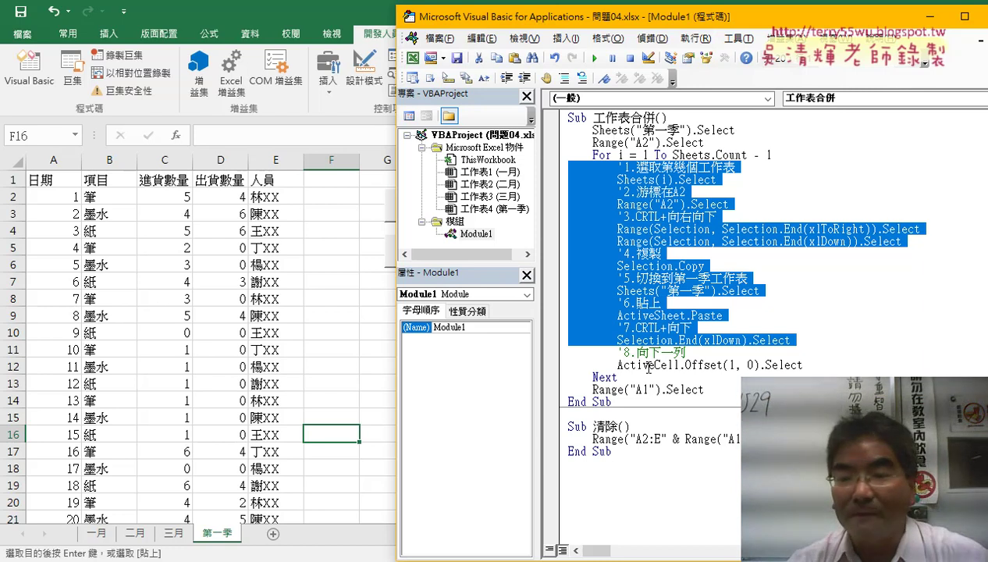
# Step: Delete .Offset(1, 0).Select from the last loop line, leaving just ActiveCell
pyautogui.click(811, 361)
pyautogui.moveTo(811, 361); pyautogui.dragTo(679, 364)
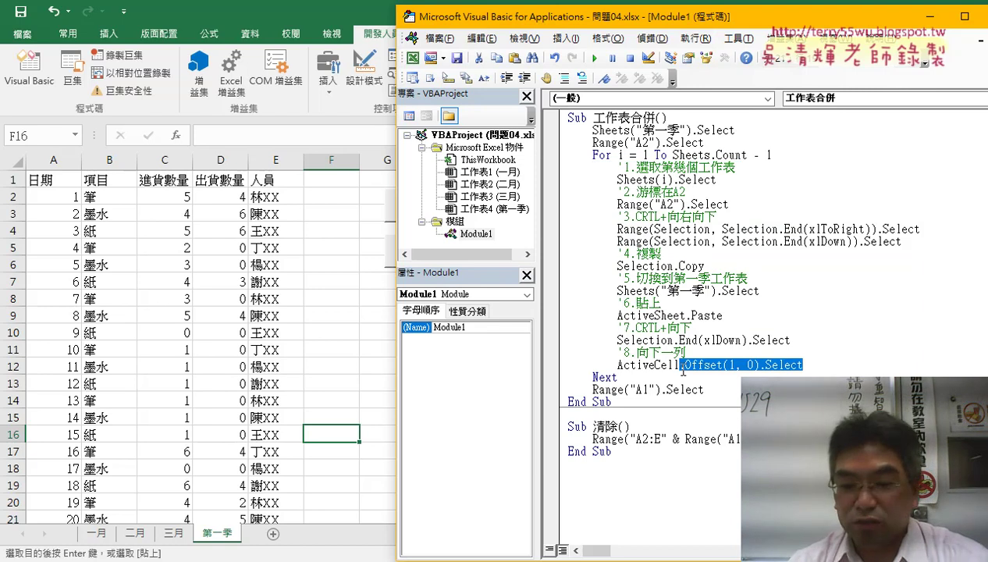
pyautogui.press('Delete')
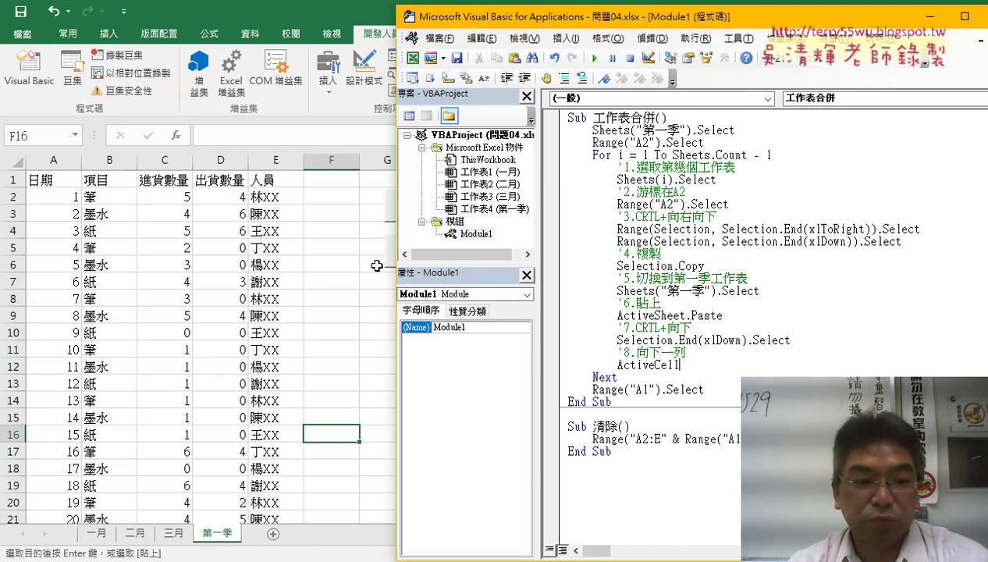
# Step: Check the last data row, cell A31, on 第一季, then return to the VBA editor
pyautogui.click(97, 467)
pyautogui.scroll(-3, 156, 500)
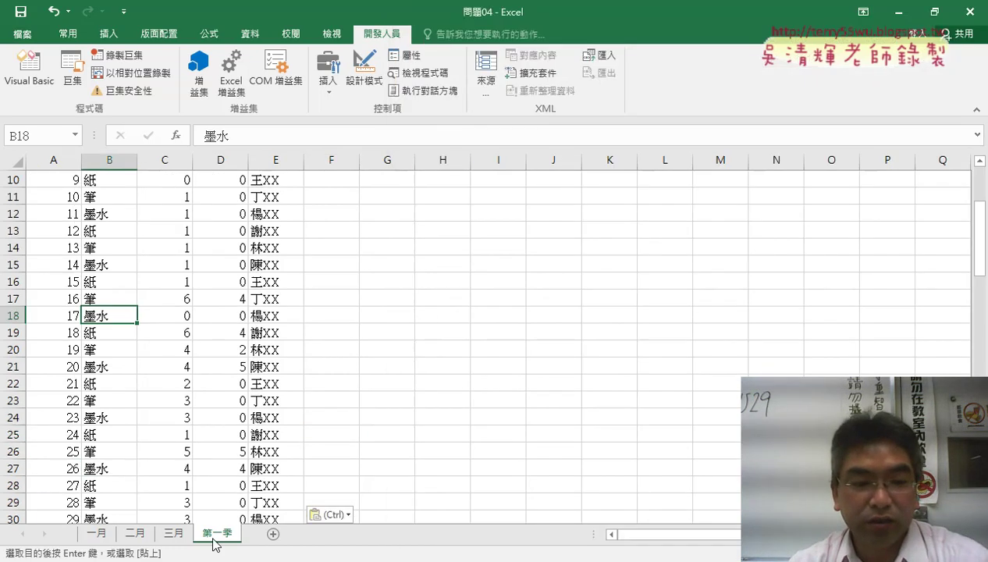
pyautogui.scroll(-3, 70, 466)
pyautogui.click(70, 380)
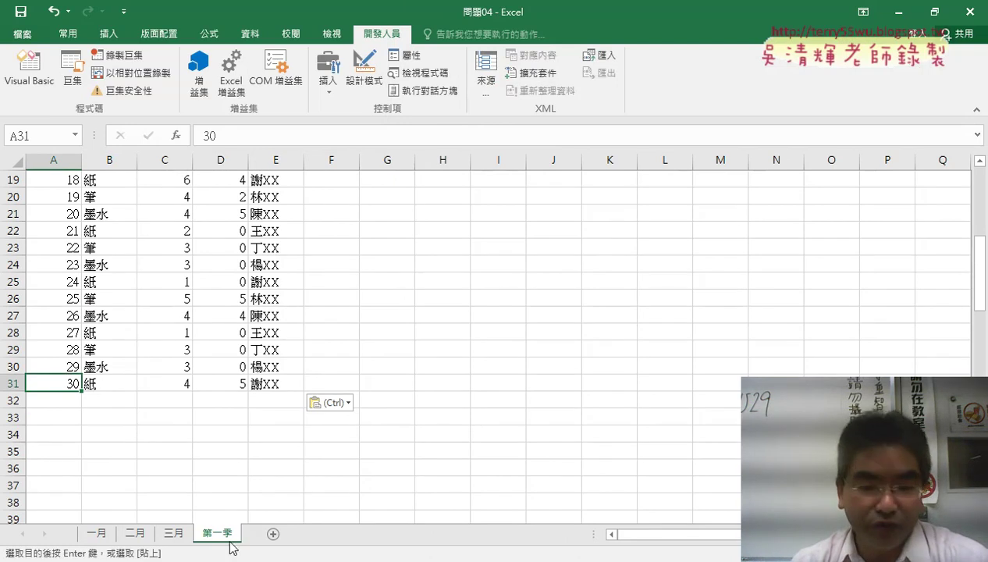
pyautogui.click(321, 561)
pyautogui.click(406, 500)
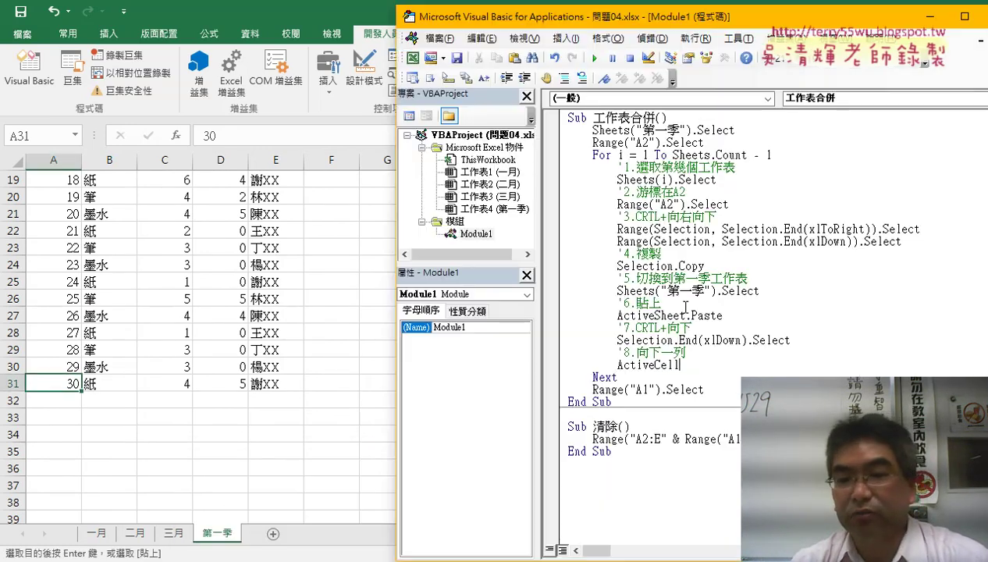
# Step: Add a period after ActiveCell and choose Offset from IntelliSense
pyautogui.moveTo(679, 365); pyautogui.dragTo(630, 365)
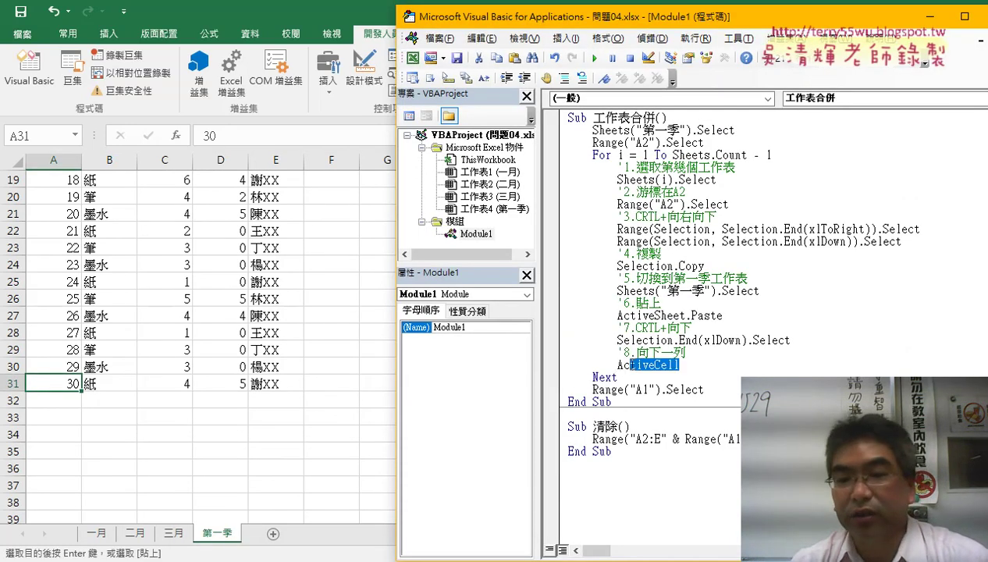
pyautogui.click(681, 365)
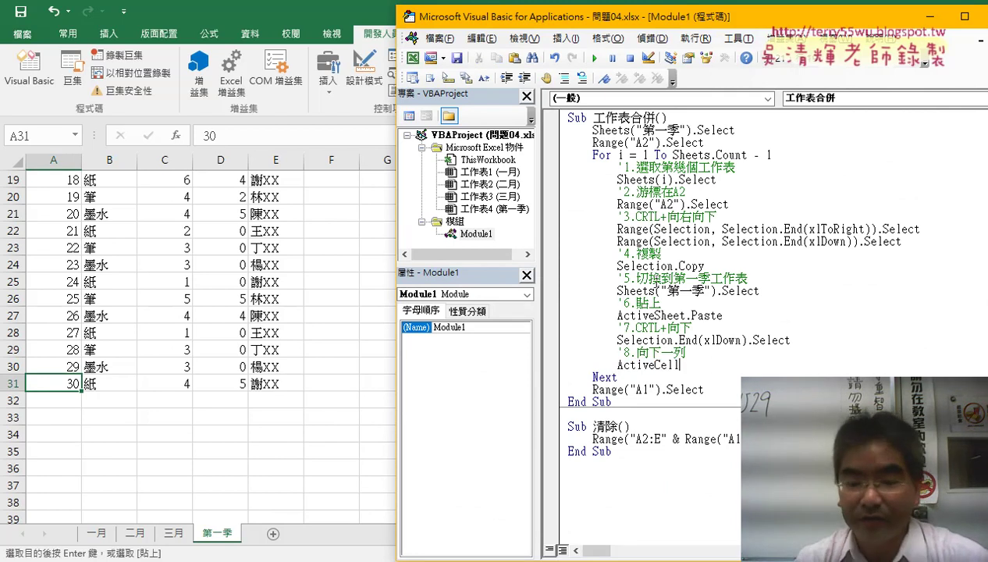
pyautogui.write('s')
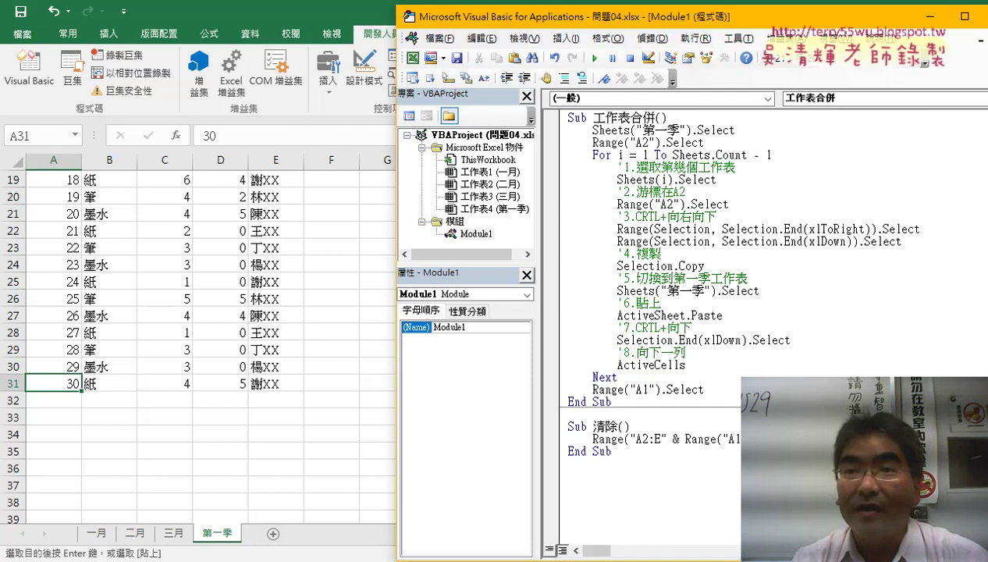
pyautogui.press('BackSpace')
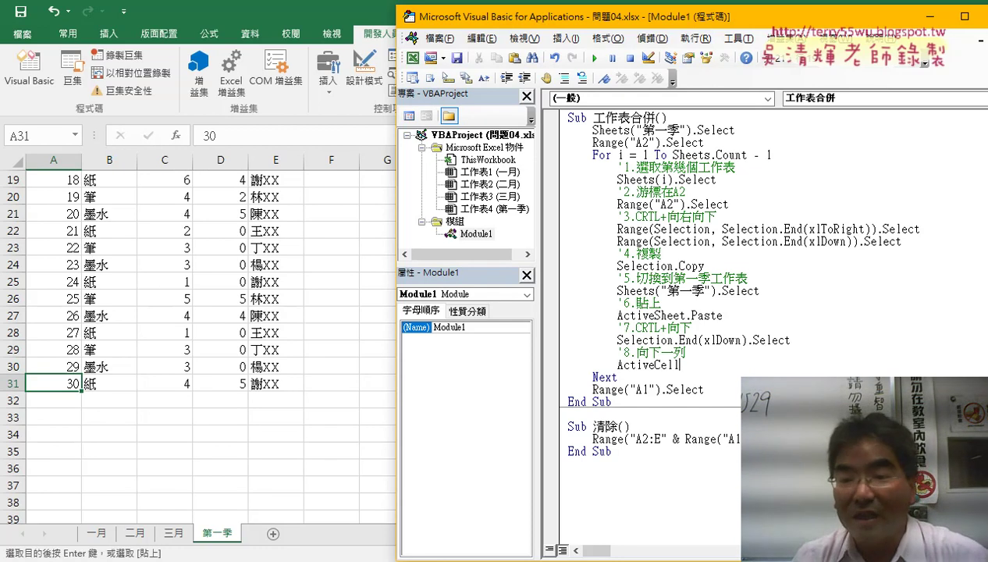
pyautogui.write('.')
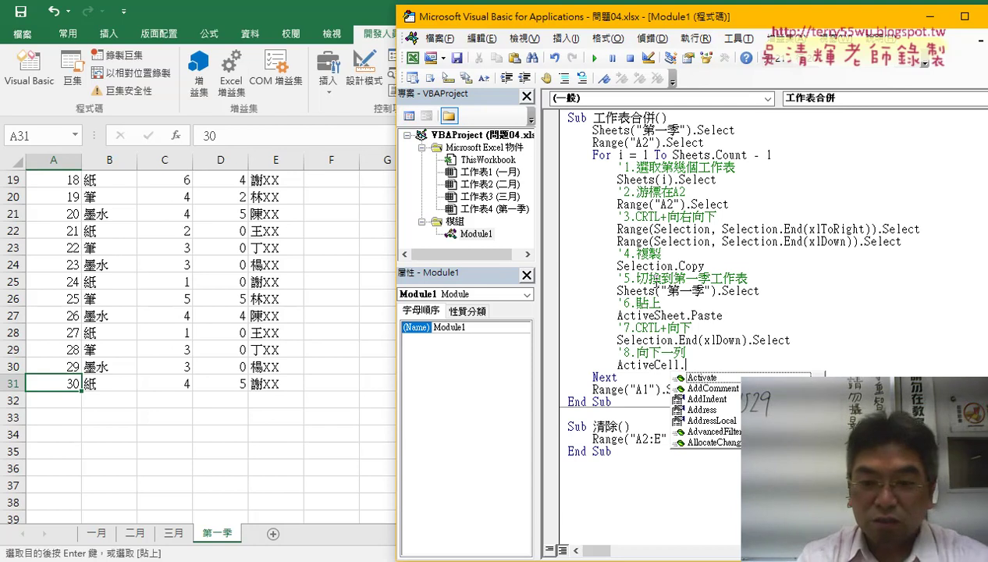
pyautogui.write('o')
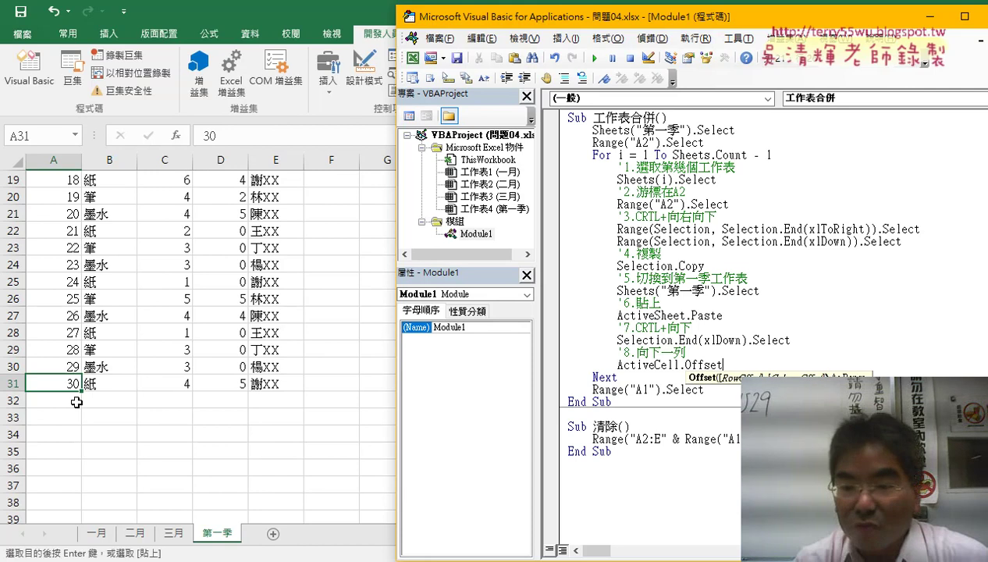
# Step: Complete the line with arguments (1, 0) and .Select, making ActiveCell.Offset(1, 0).Select
pyautogui.write('(')
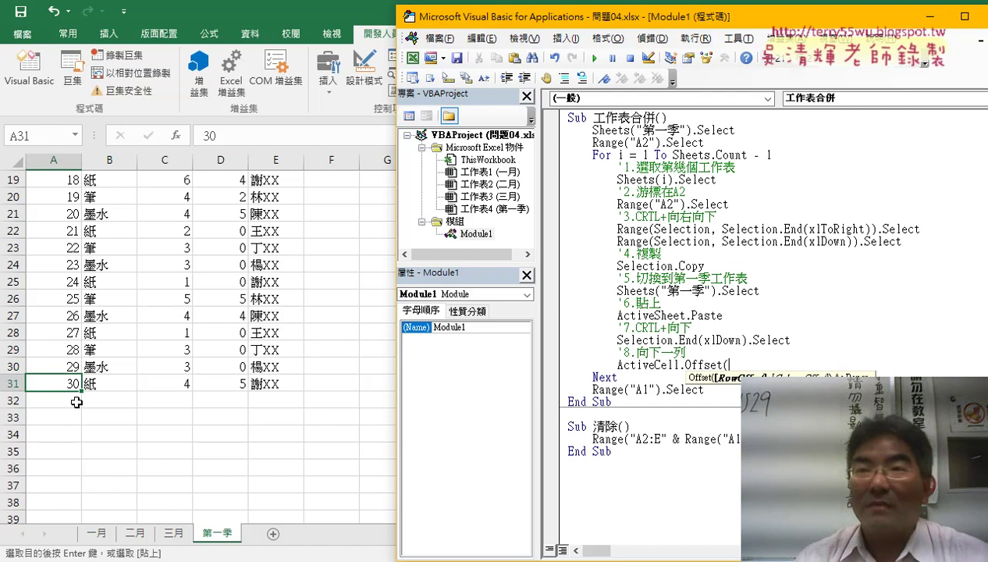
pyautogui.write('1,')
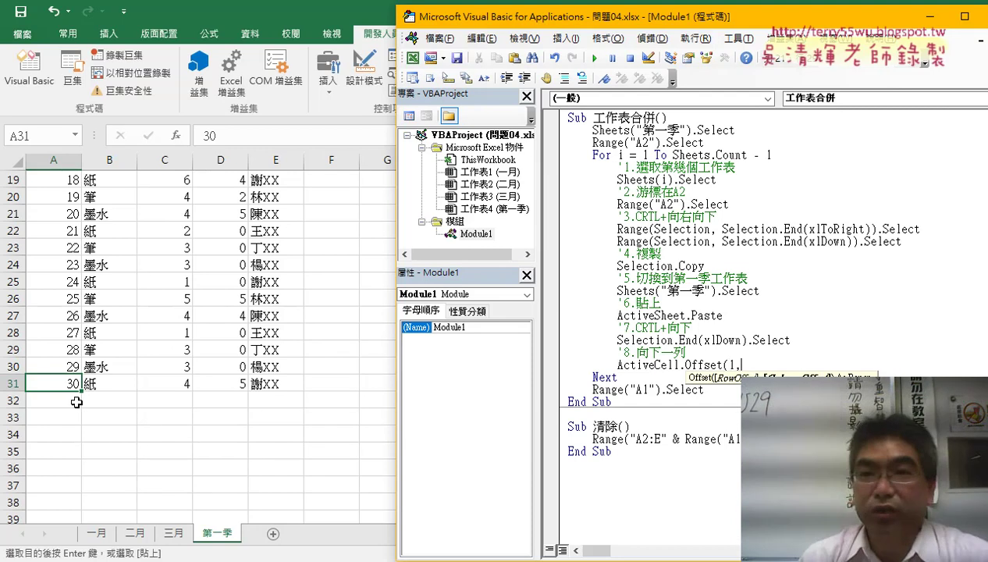
pyautogui.write('0')
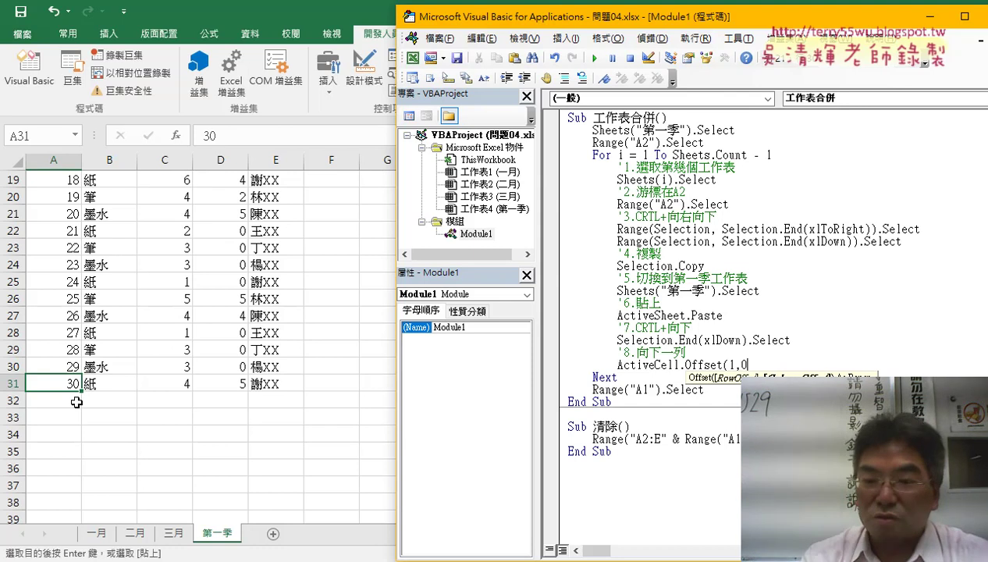
pyautogui.write(').')
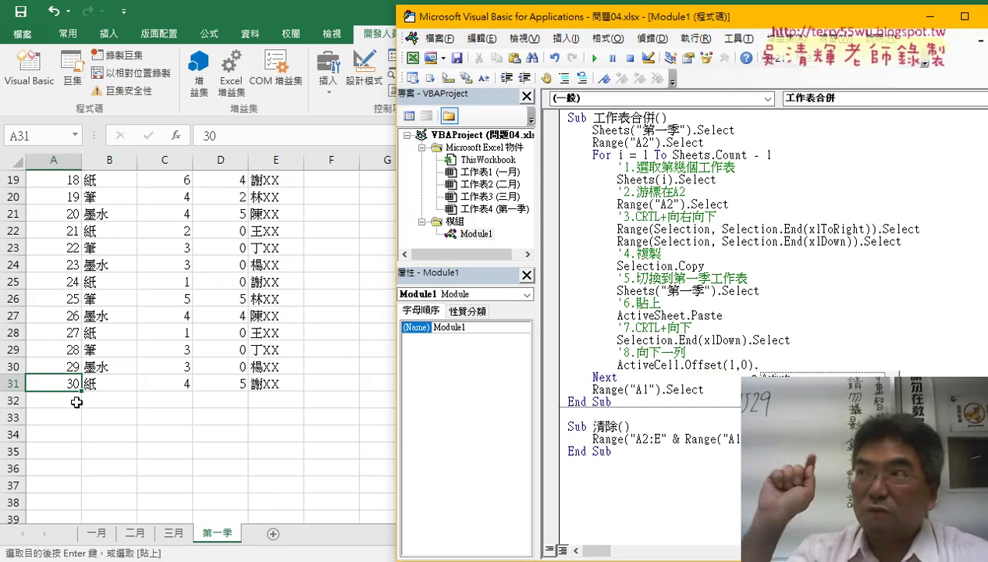
pyautogui.write('se')
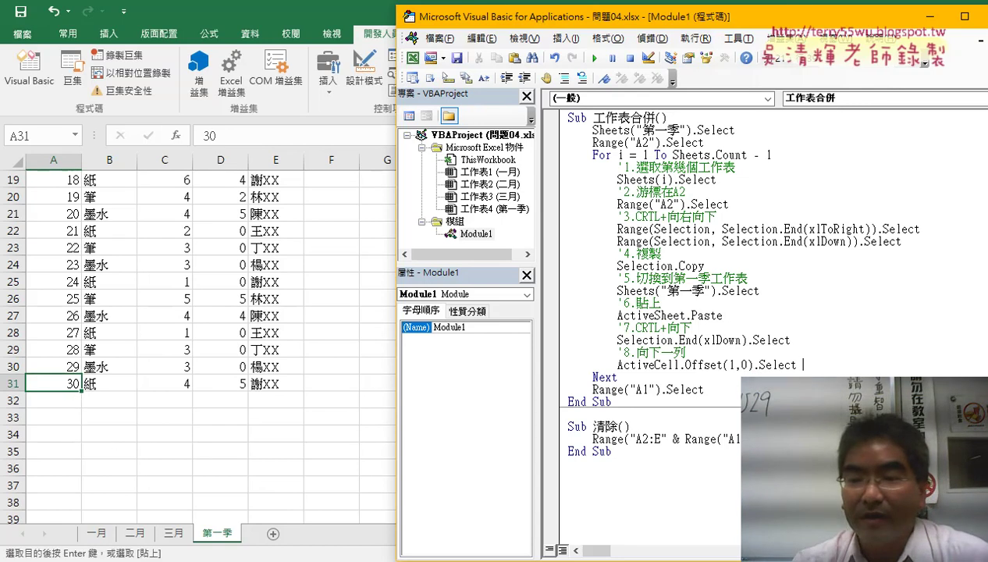
pyautogui.click(613, 402)
# Step: Highlight loop steps 1–7 and then step 8's offset line to explain them
pyautogui.moveTo(806, 364); pyautogui.dragTo(617, 365)
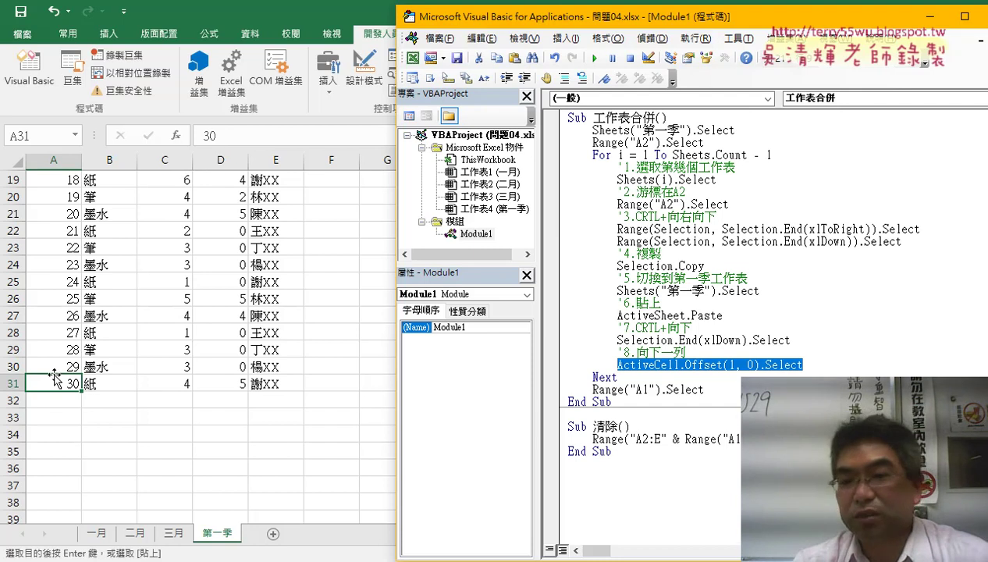
pyautogui.moveTo(805, 339); pyautogui.dragTo(563, 167)
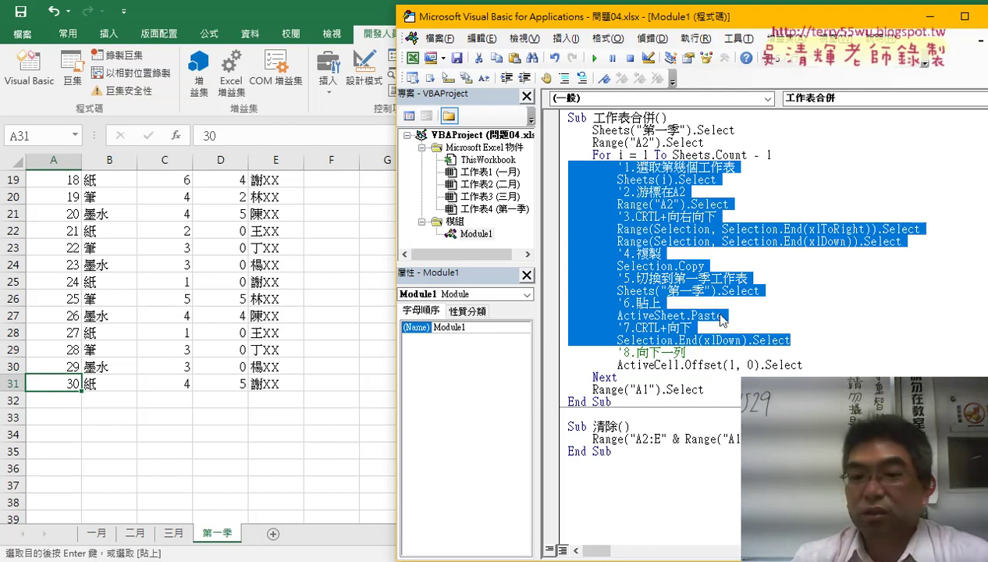
pyautogui.moveTo(803, 365); pyautogui.dragTo(552, 352)
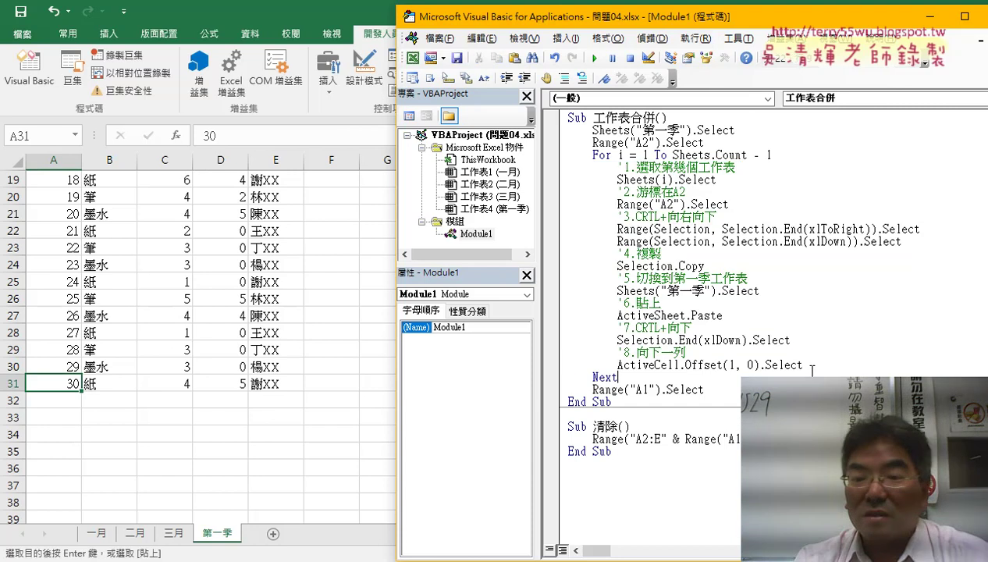